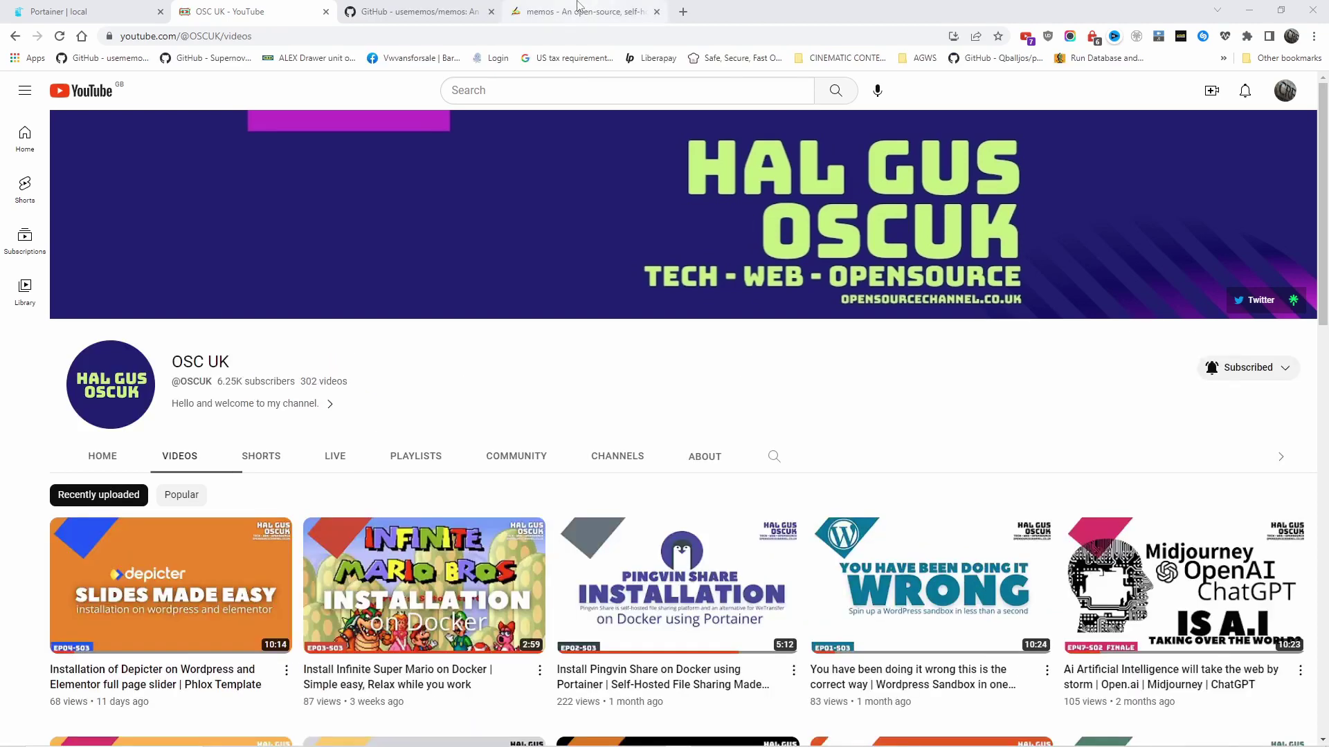
# - Preview the Memos live demo explore feed from usememos.com, then close the demo tab
pyautogui.click(578, 6)
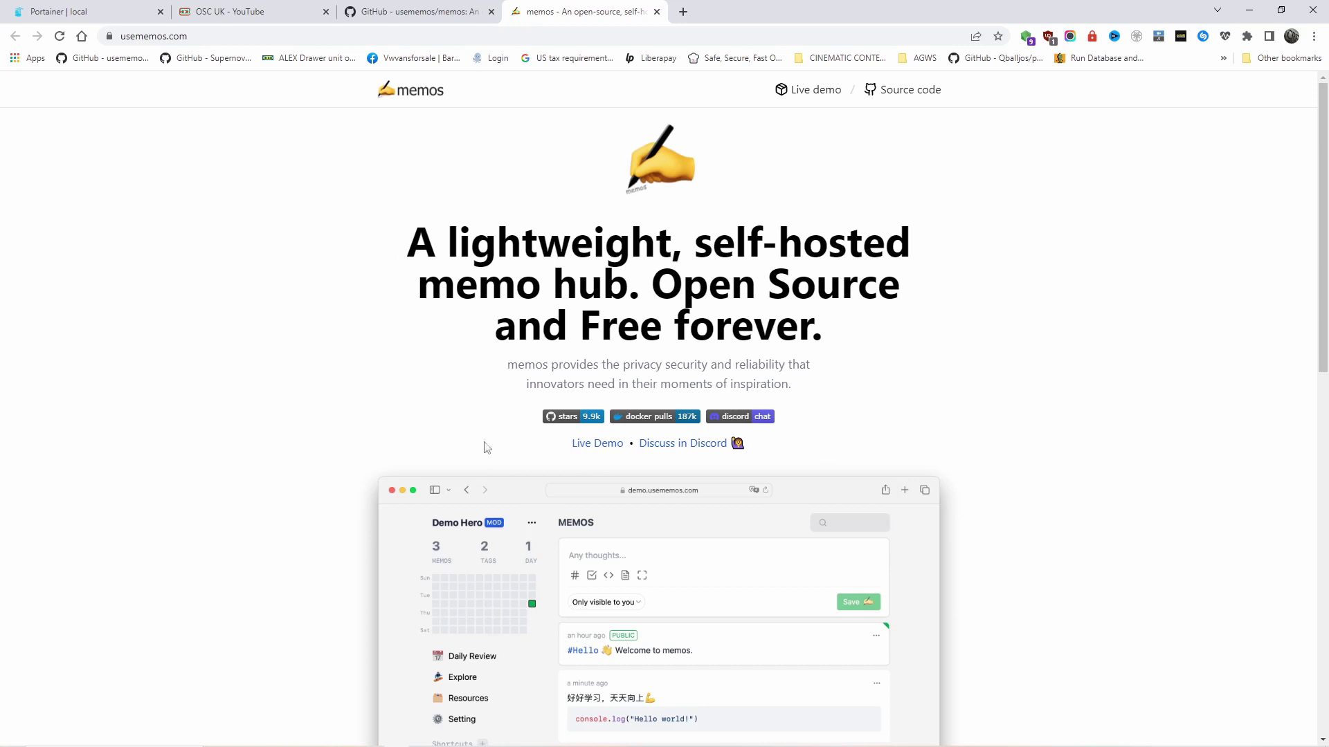
pyautogui.click(599, 449)
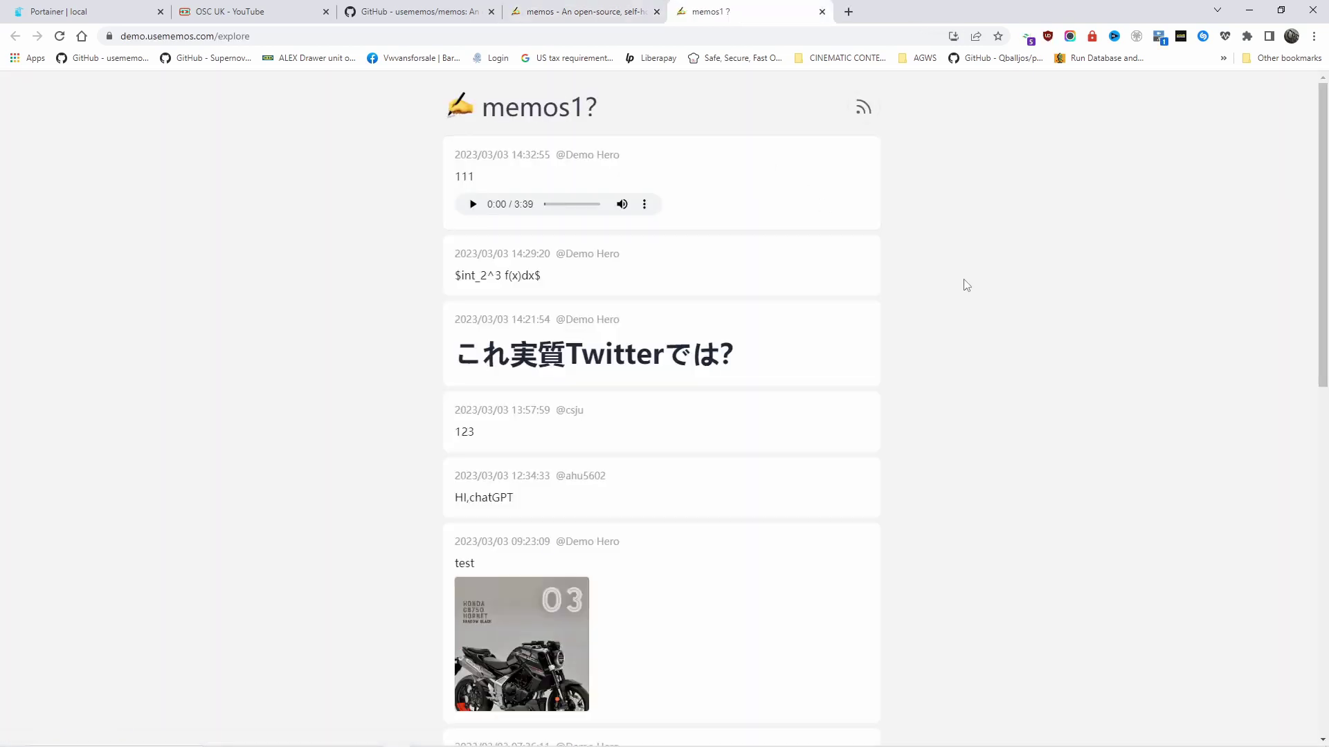
pyautogui.scroll(-5, 960, 284)
pyautogui.click(822, 12)
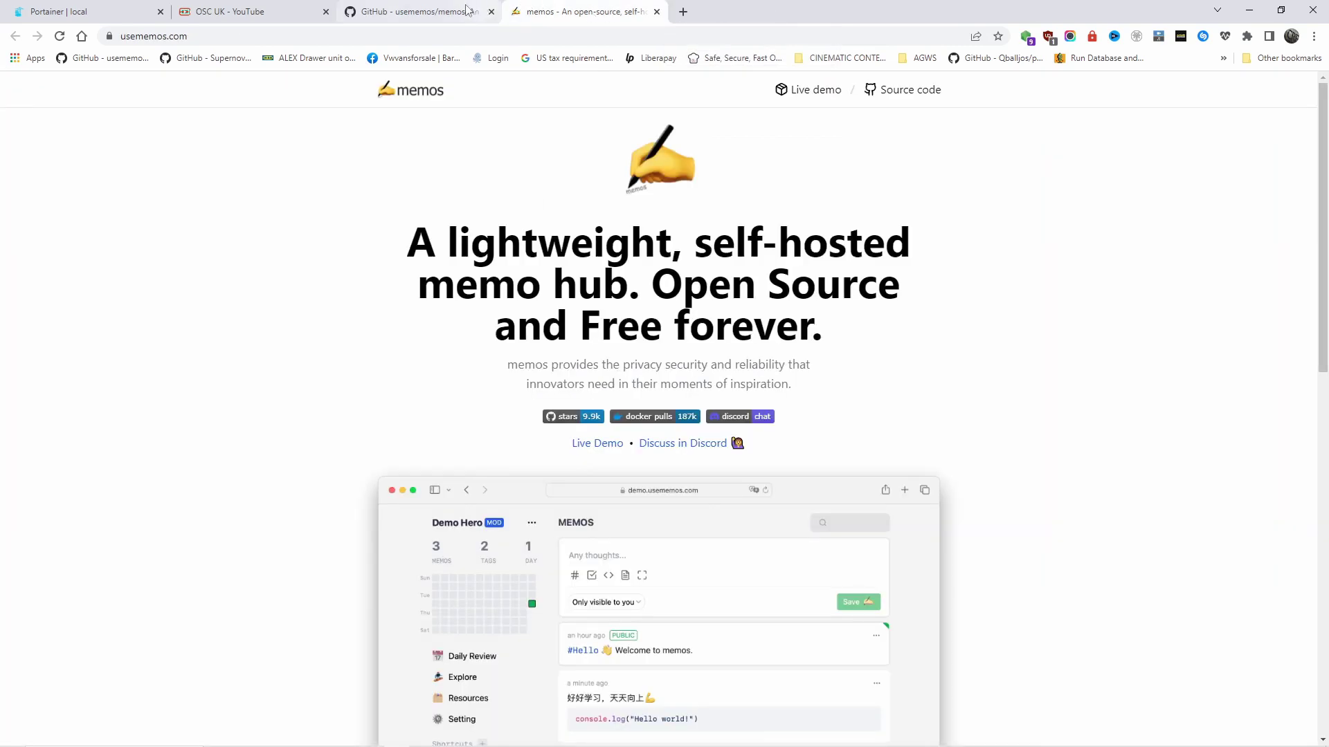
pyautogui.scroll(-10, 757, 207)
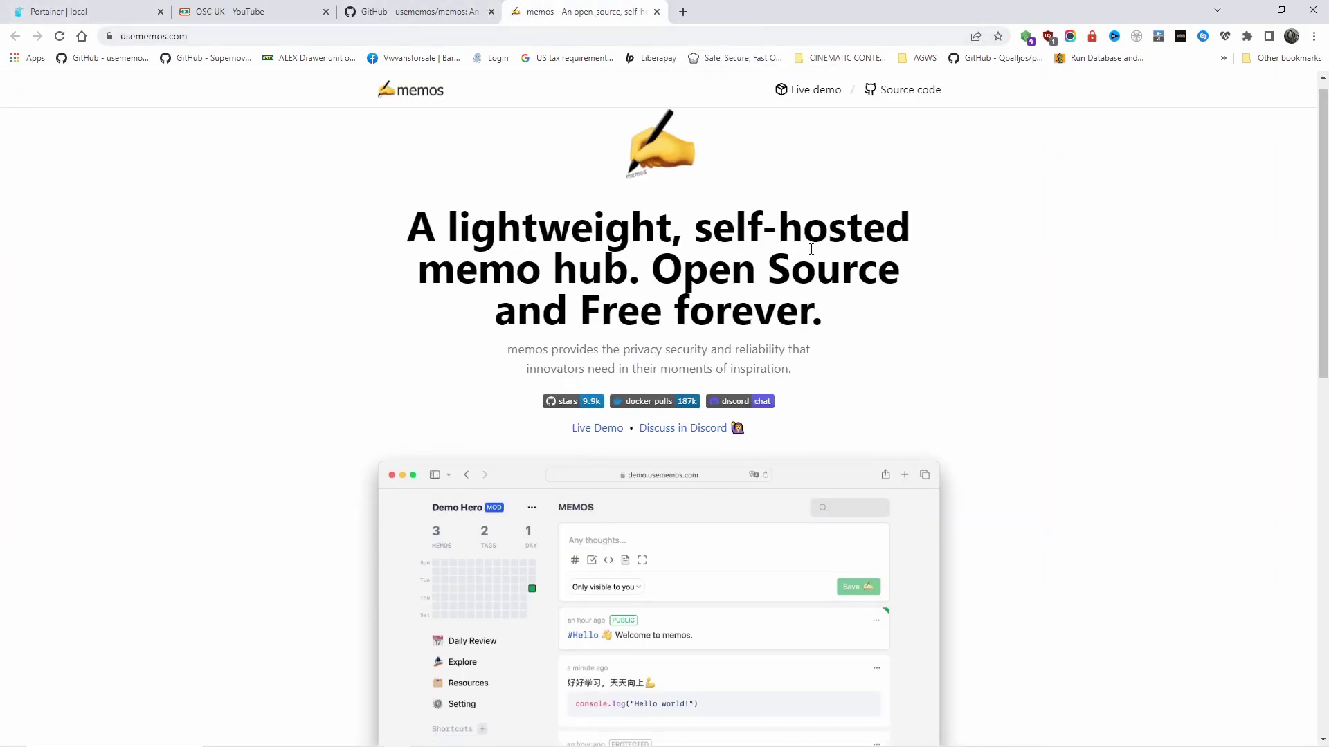
# - Scroll the usememos/memos GitHub README to the Docker Run command, then go to Portainer's container list
pyautogui.click(401, 12)
pyautogui.scroll(-10, 552, 404)
pyautogui.scroll(-8, 552, 403)
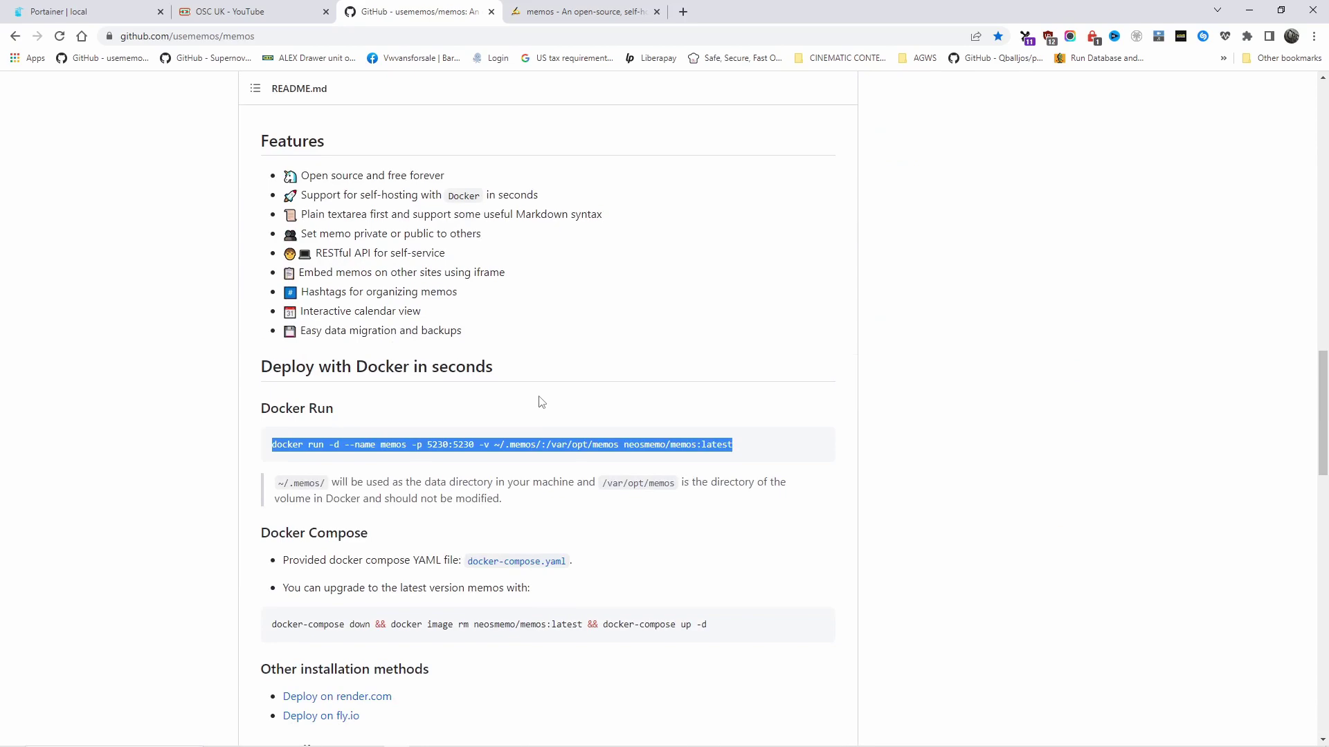
pyautogui.scroll(-2, 542, 403)
pyautogui.scroll(-11, 542, 405)
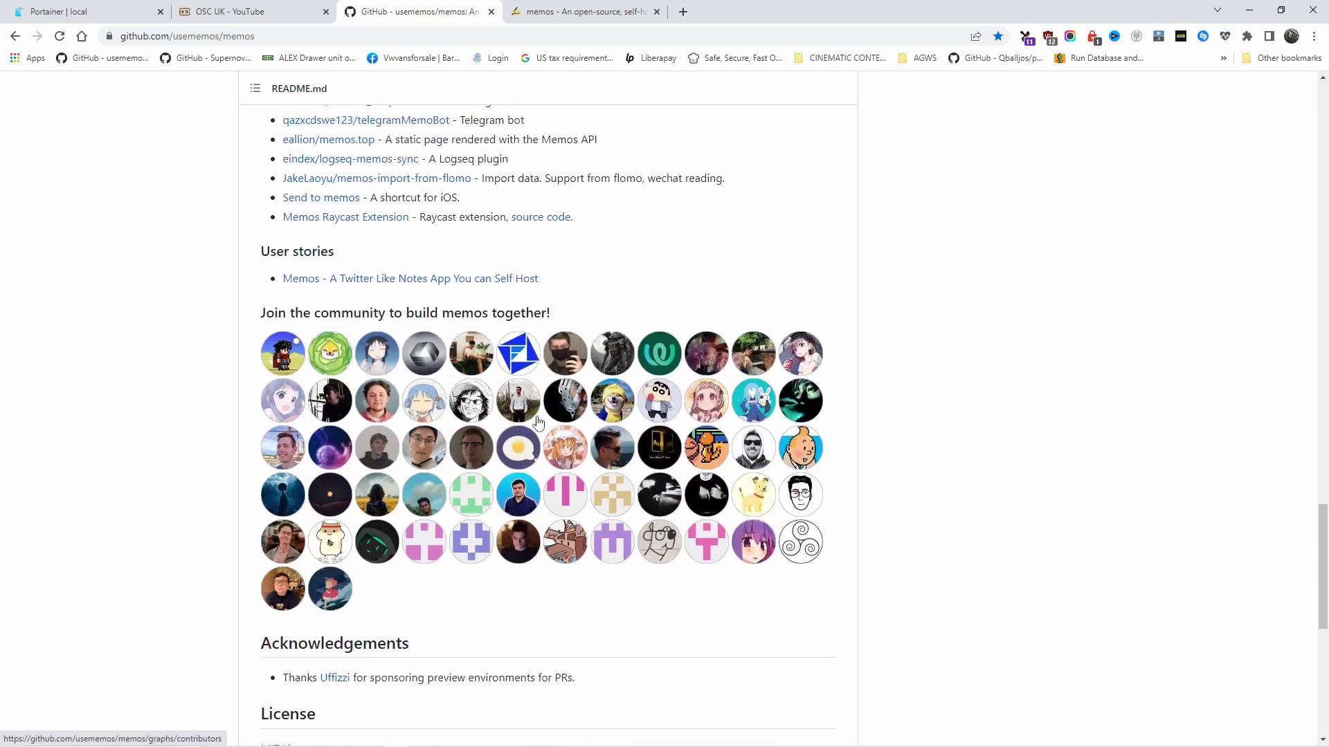
pyautogui.scroll(8, 539, 423)
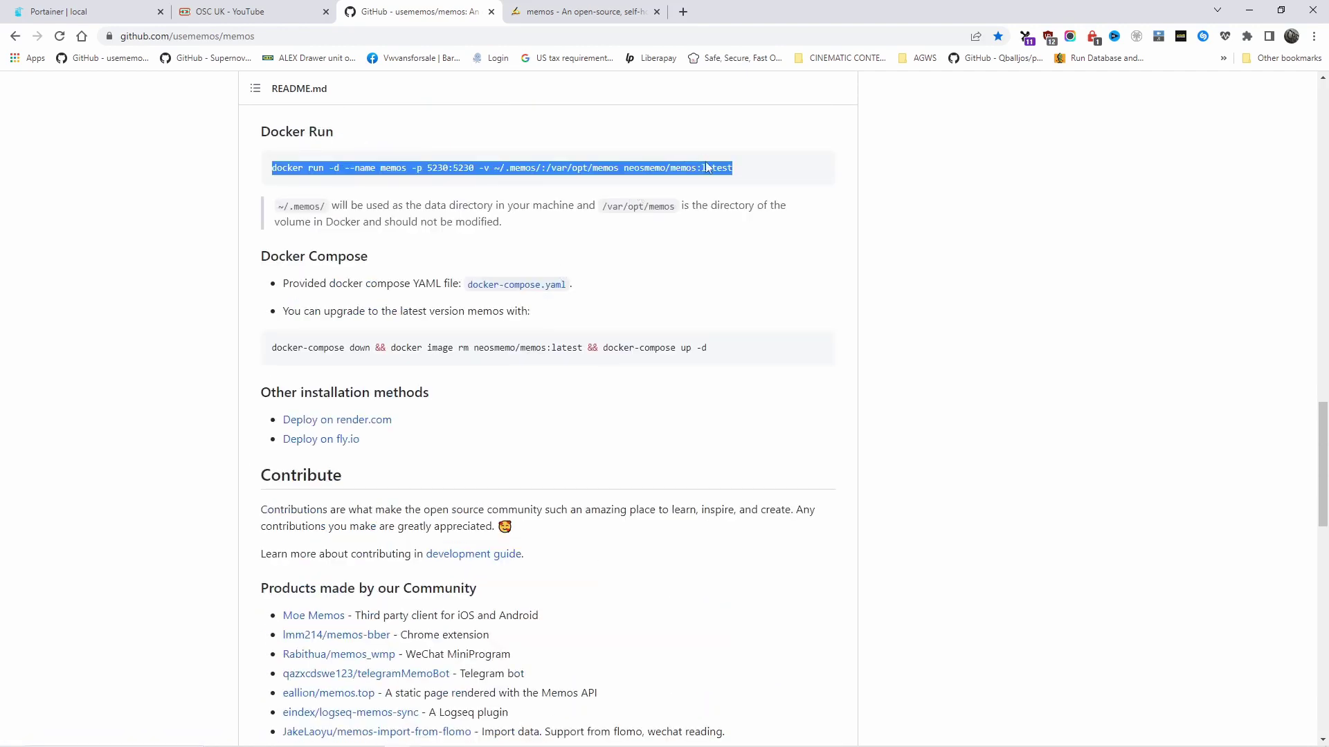
pyautogui.scroll(2, 422, 158)
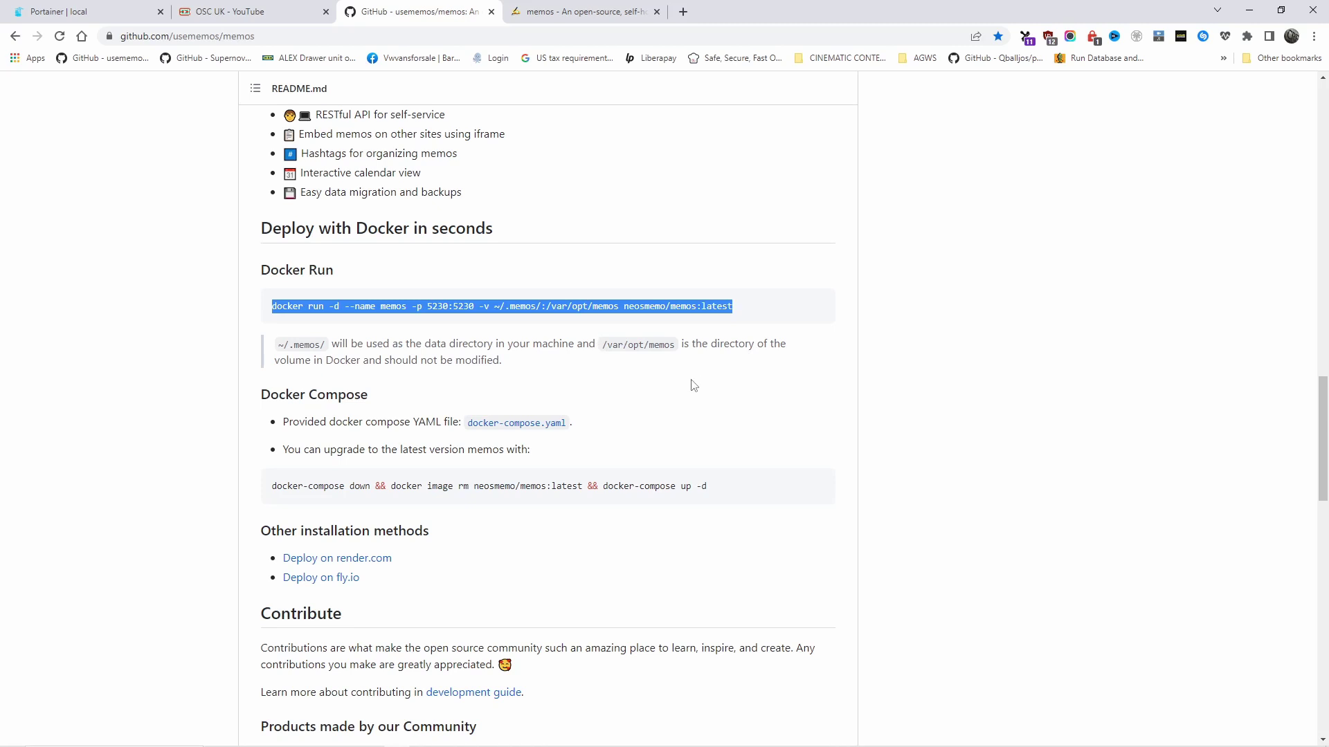
pyautogui.click(86, 10)
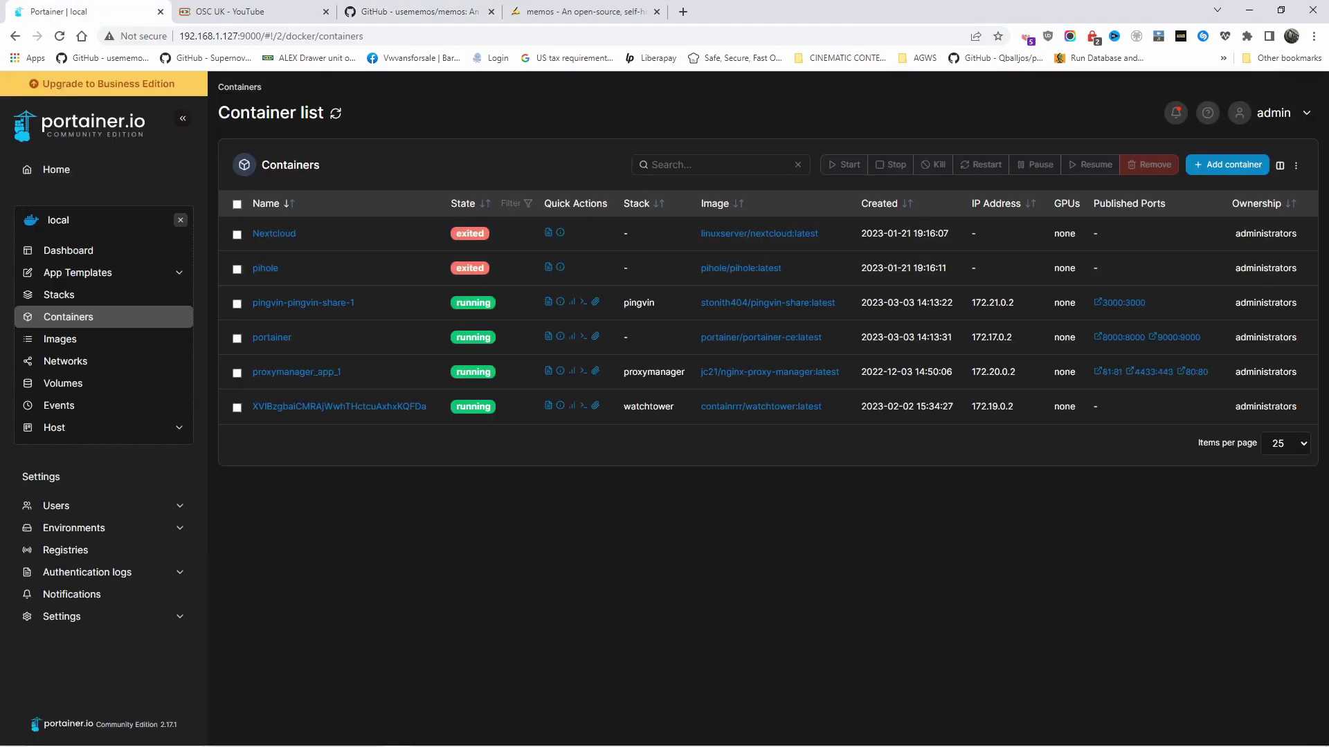
# - Run the pasted memos docker run command with sudo in PuTTY and enter the sudo password
pyautogui.hotkey('alt', 'Tab')
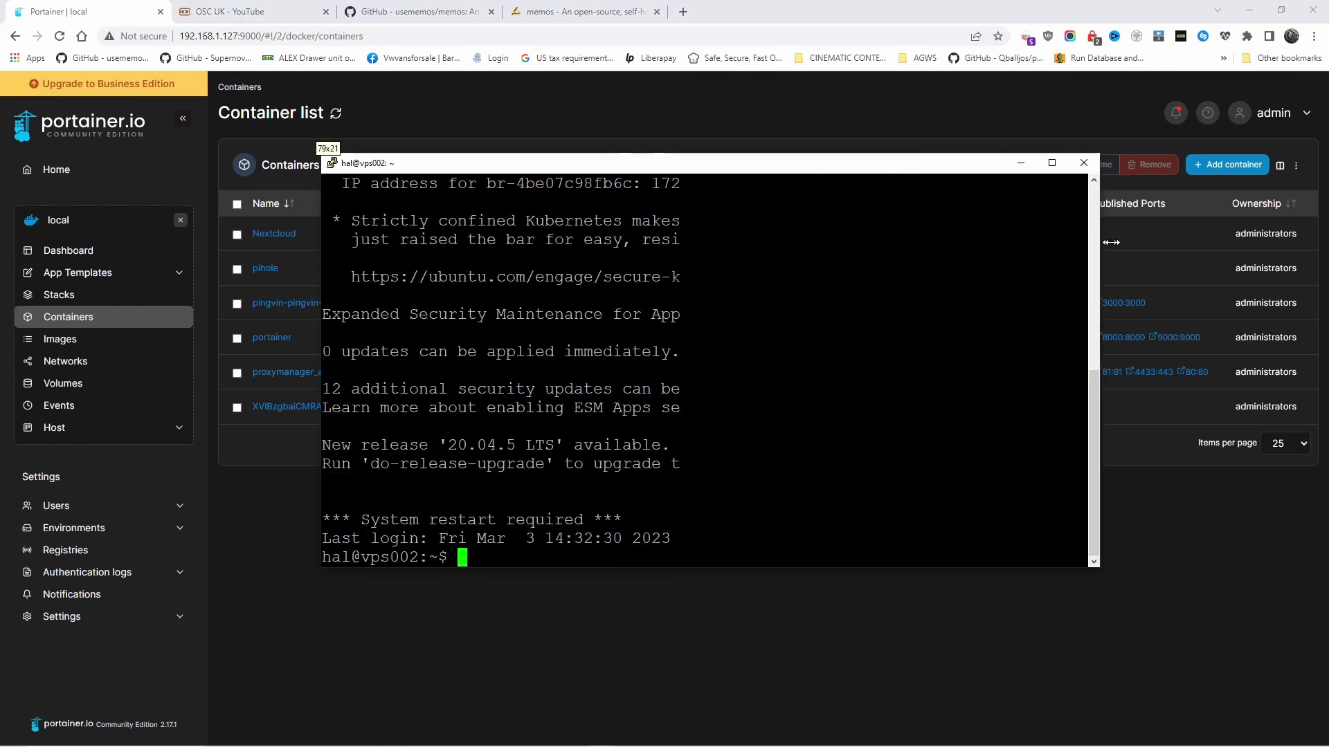
pyautogui.moveTo(322, 567); pyautogui.dragTo(149, 642)
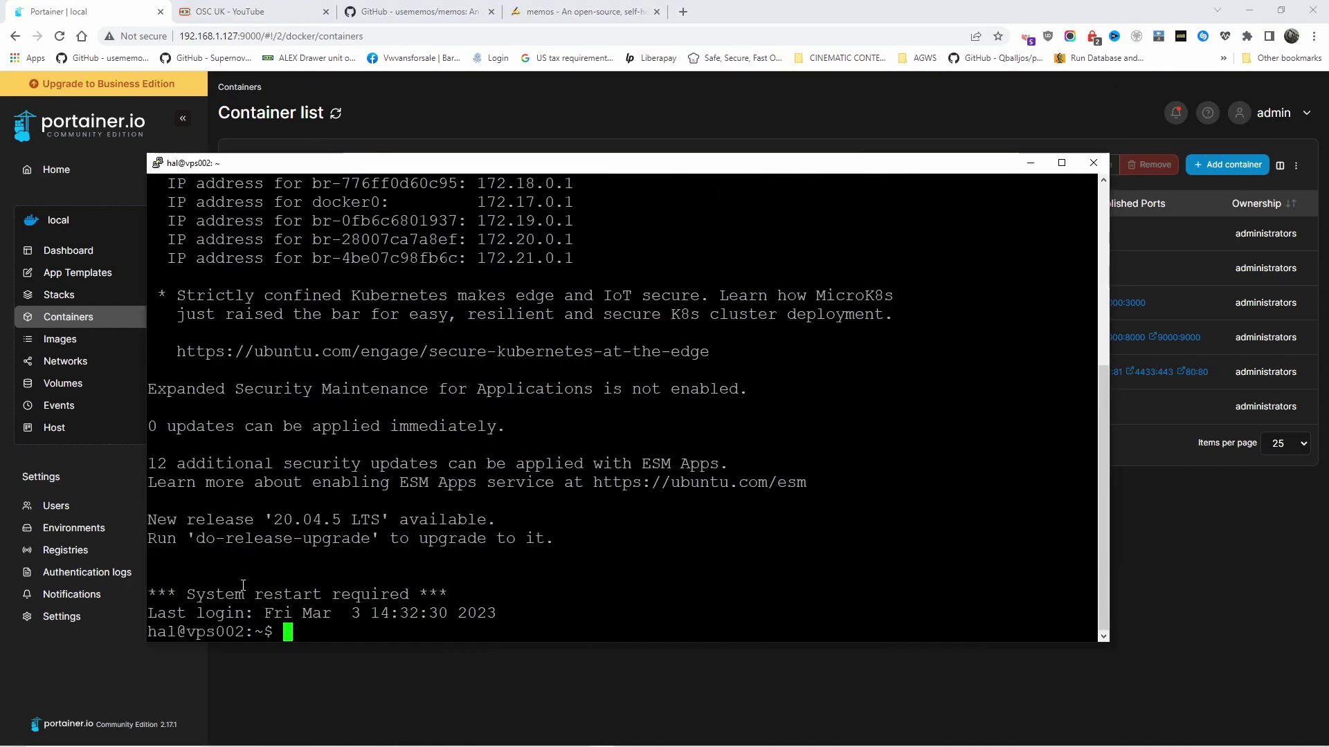
pyautogui.write('sudo')
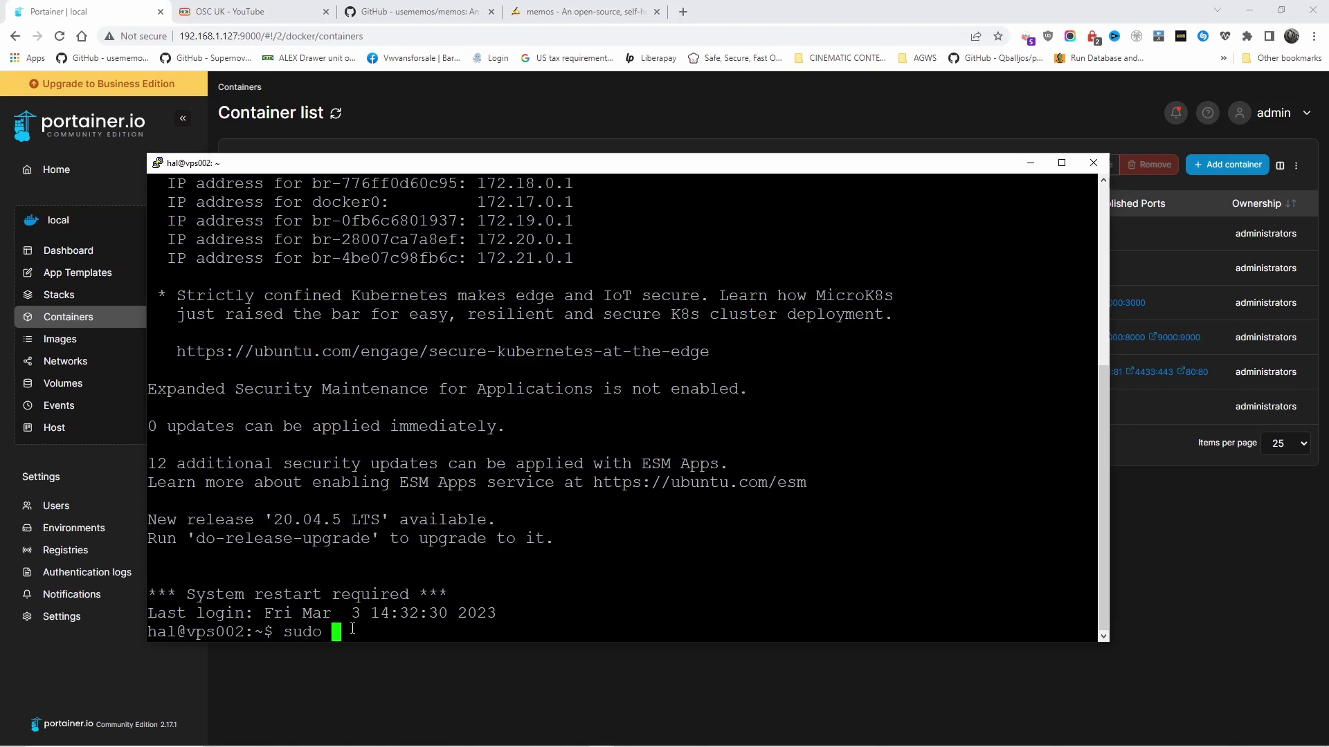
pyautogui.rightClick(333, 639)
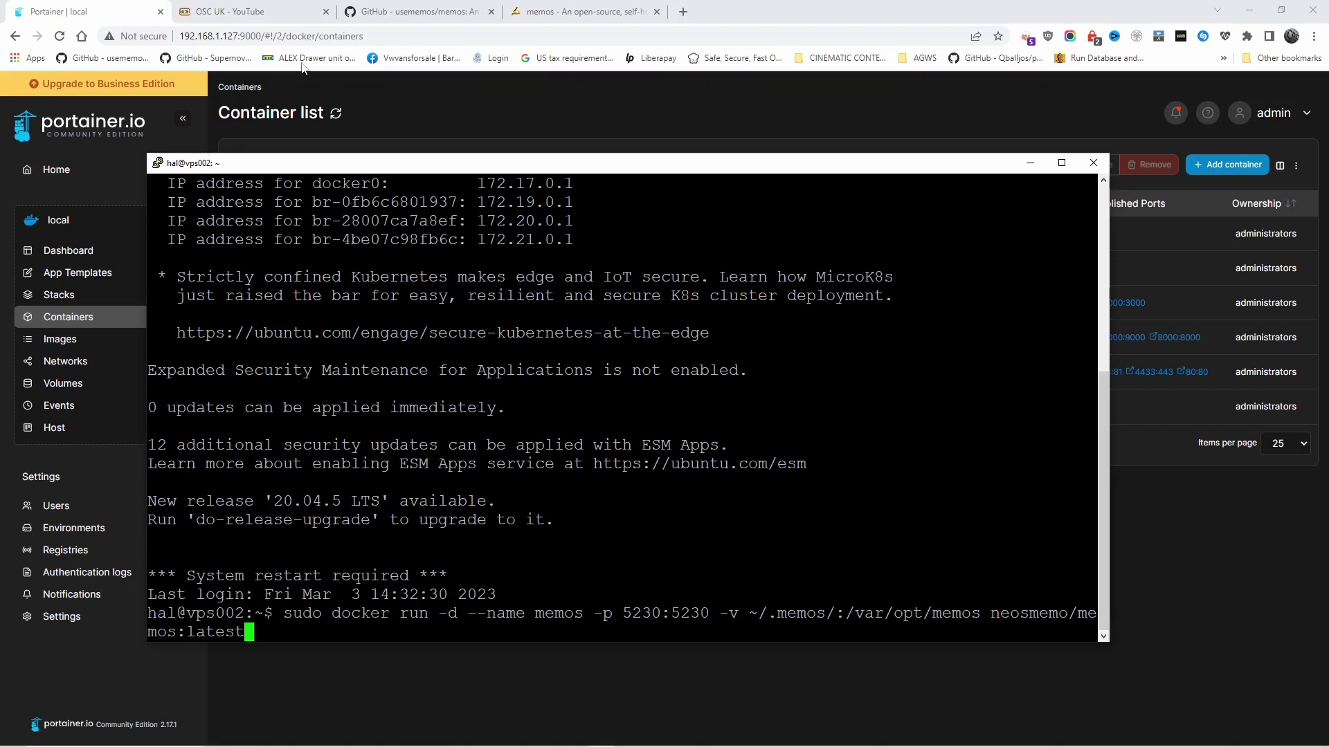
pyautogui.click(135, 11)
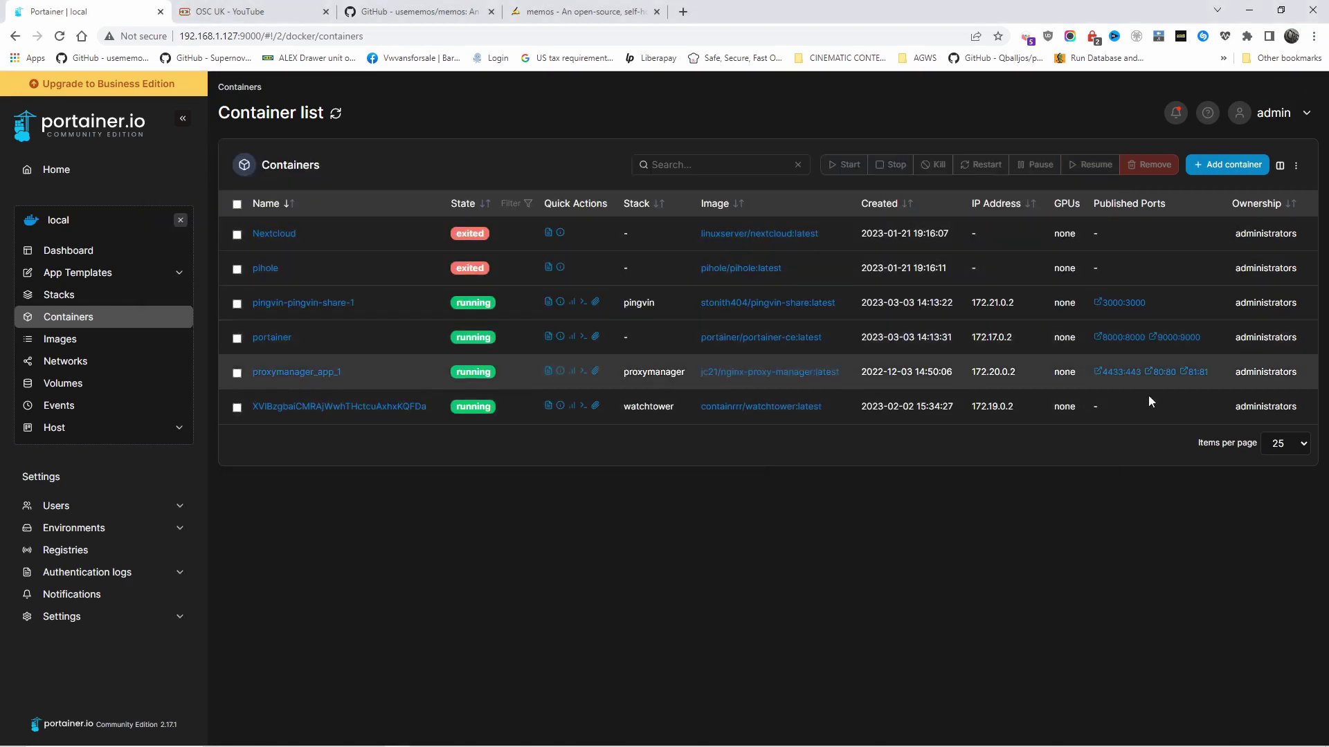
pyautogui.hotkey('alt', 'Tab')
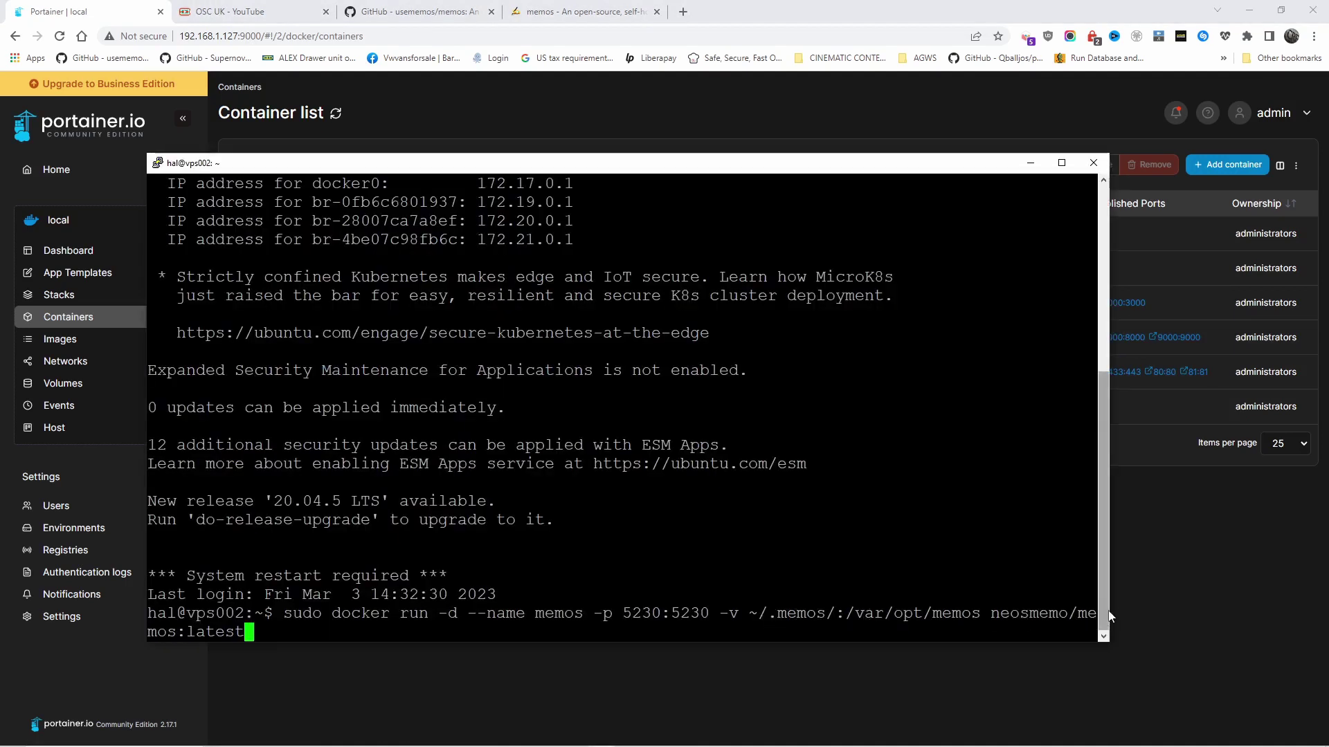
pyautogui.moveTo(1109, 616); pyautogui.dragTo(1244, 614)
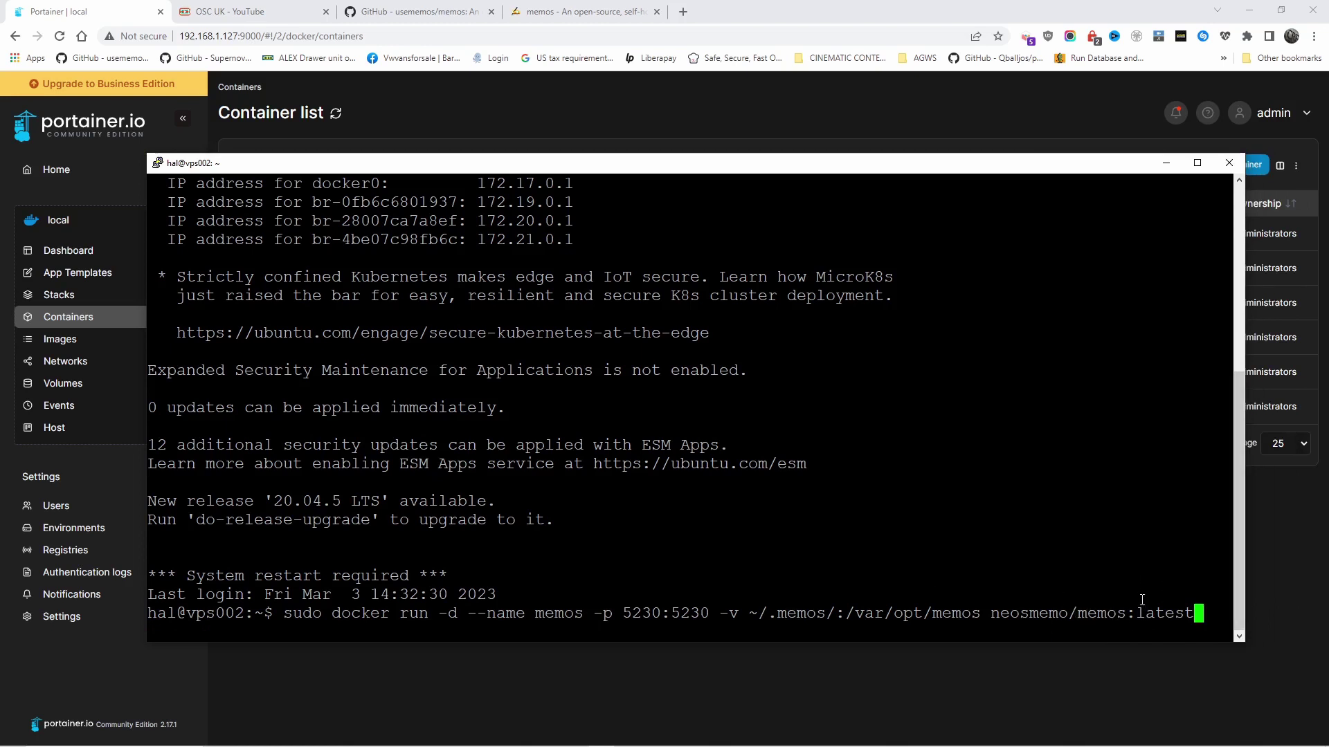
pyautogui.press('Return')
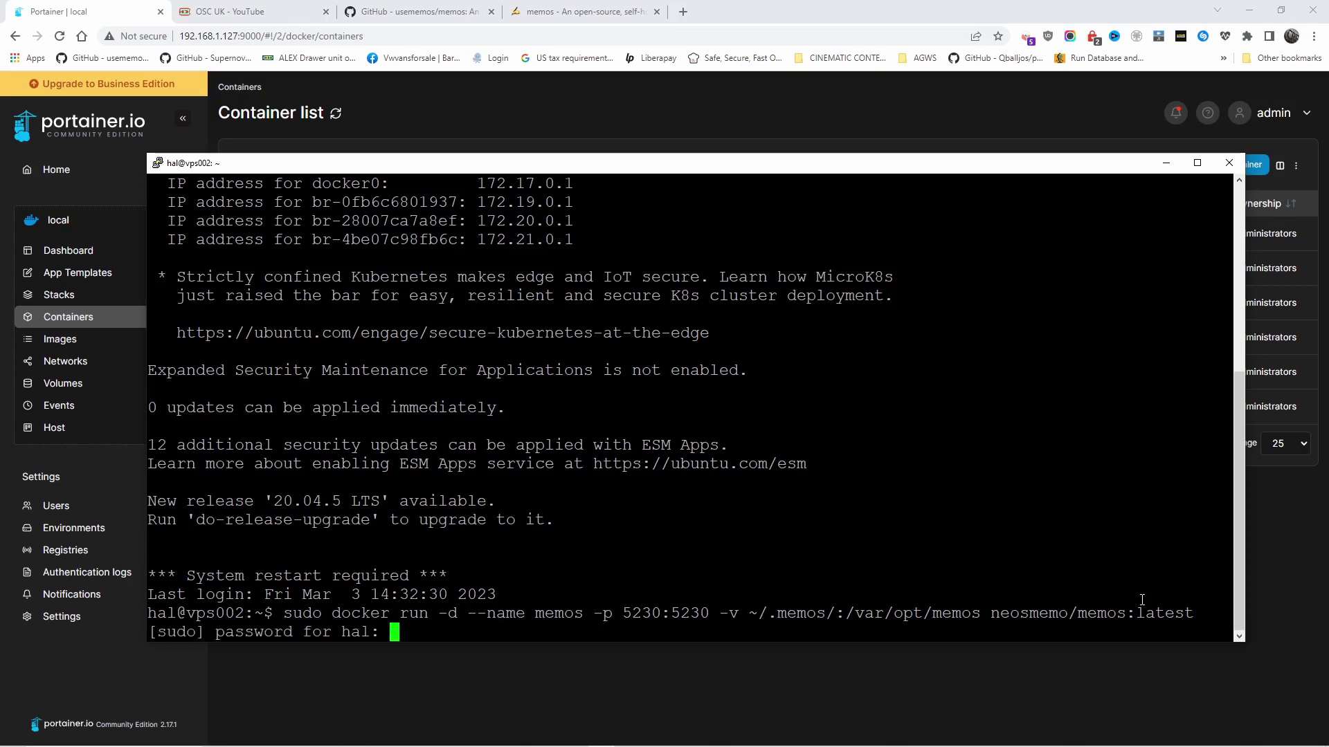
pyautogui.press('Return')
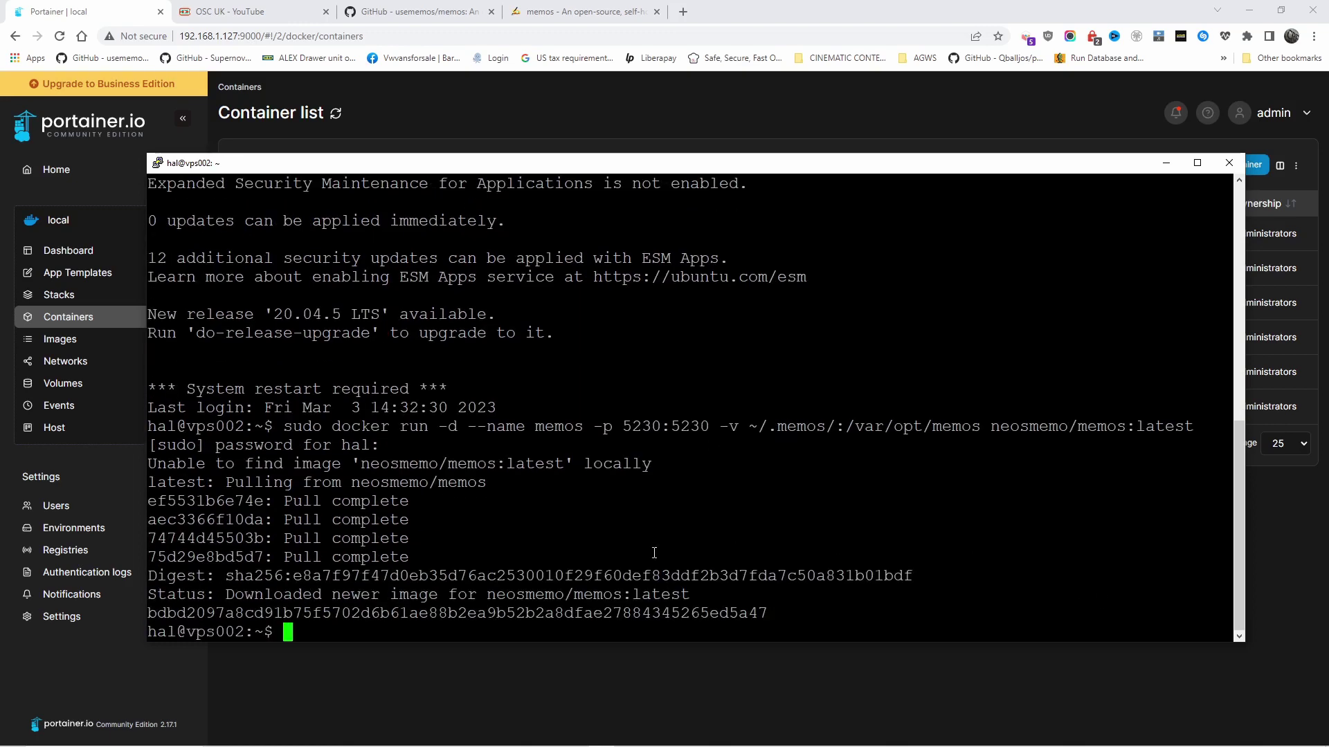
# - Open the new memos container's logs in Portainer
pyautogui.click(118, 8)
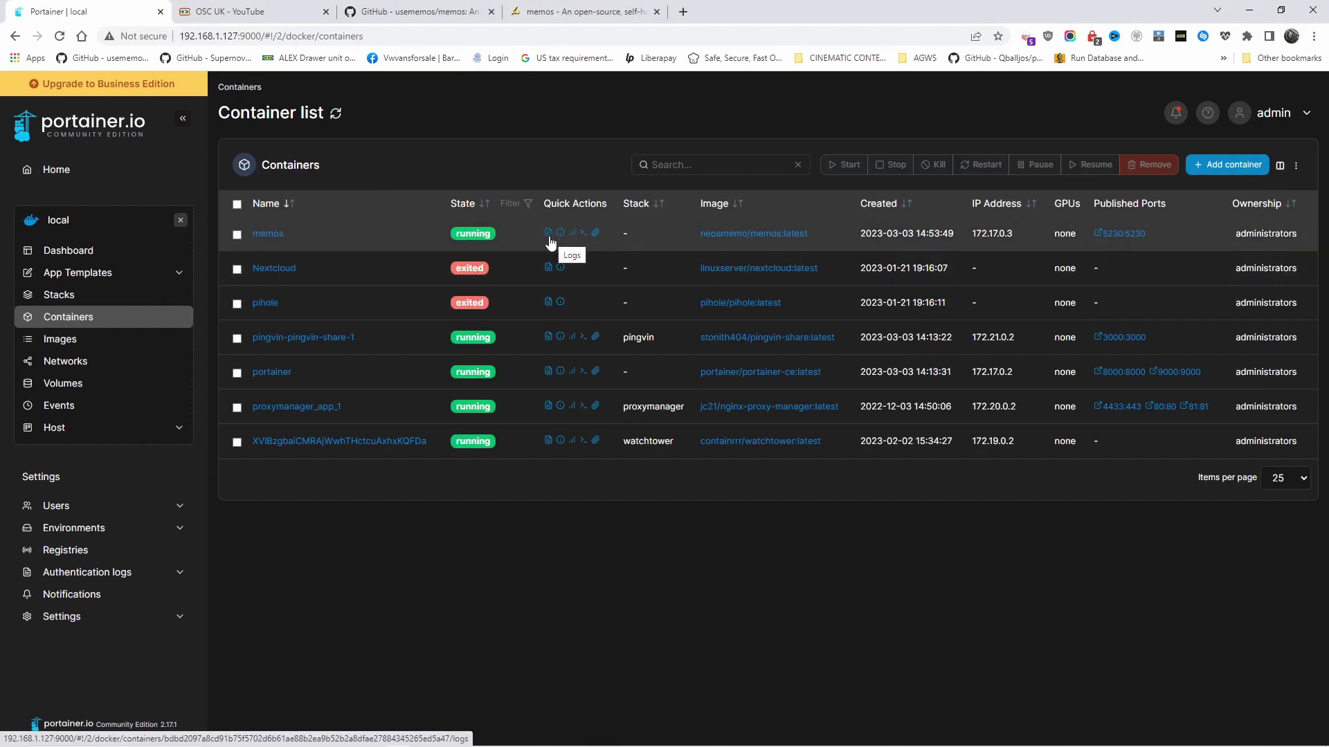
pyautogui.click(549, 235)
pyautogui.scroll(-1, 549, 235)
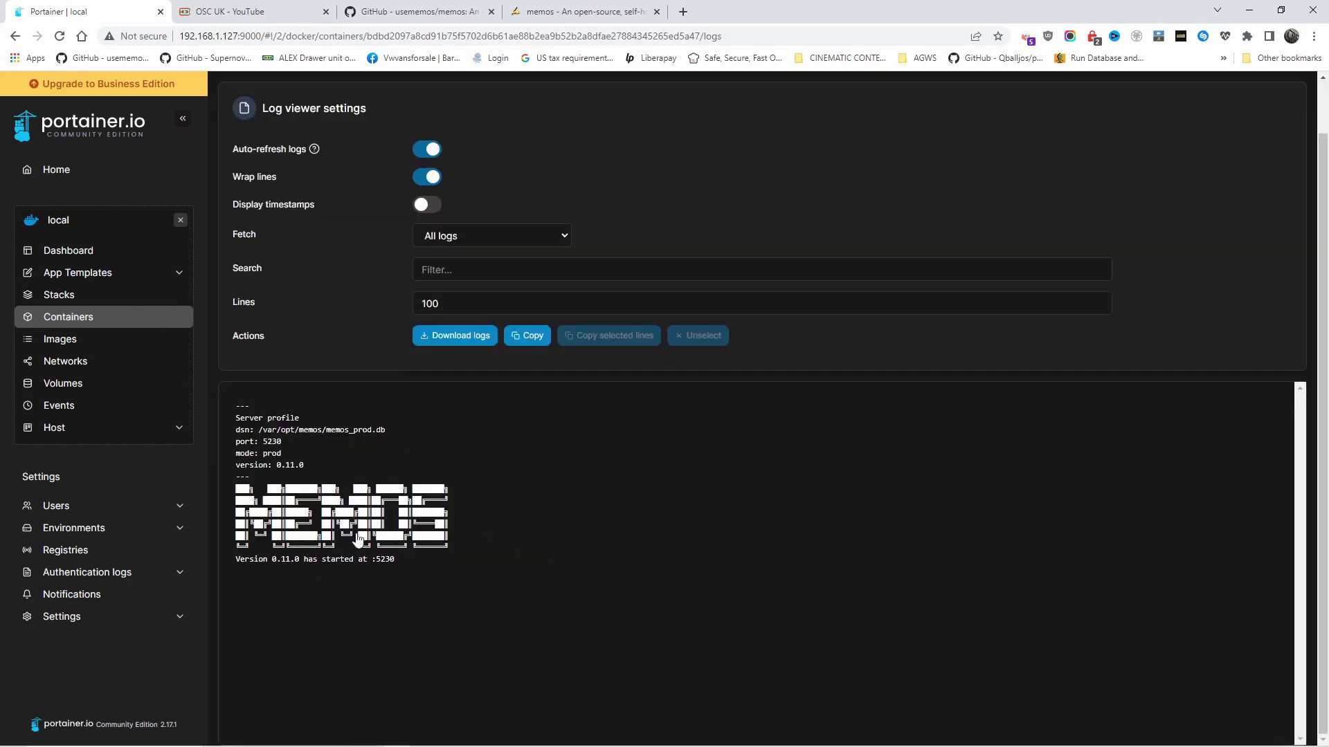
# - Select :5230 in the memos startup log, then return to the container list
pyautogui.click(405, 12)
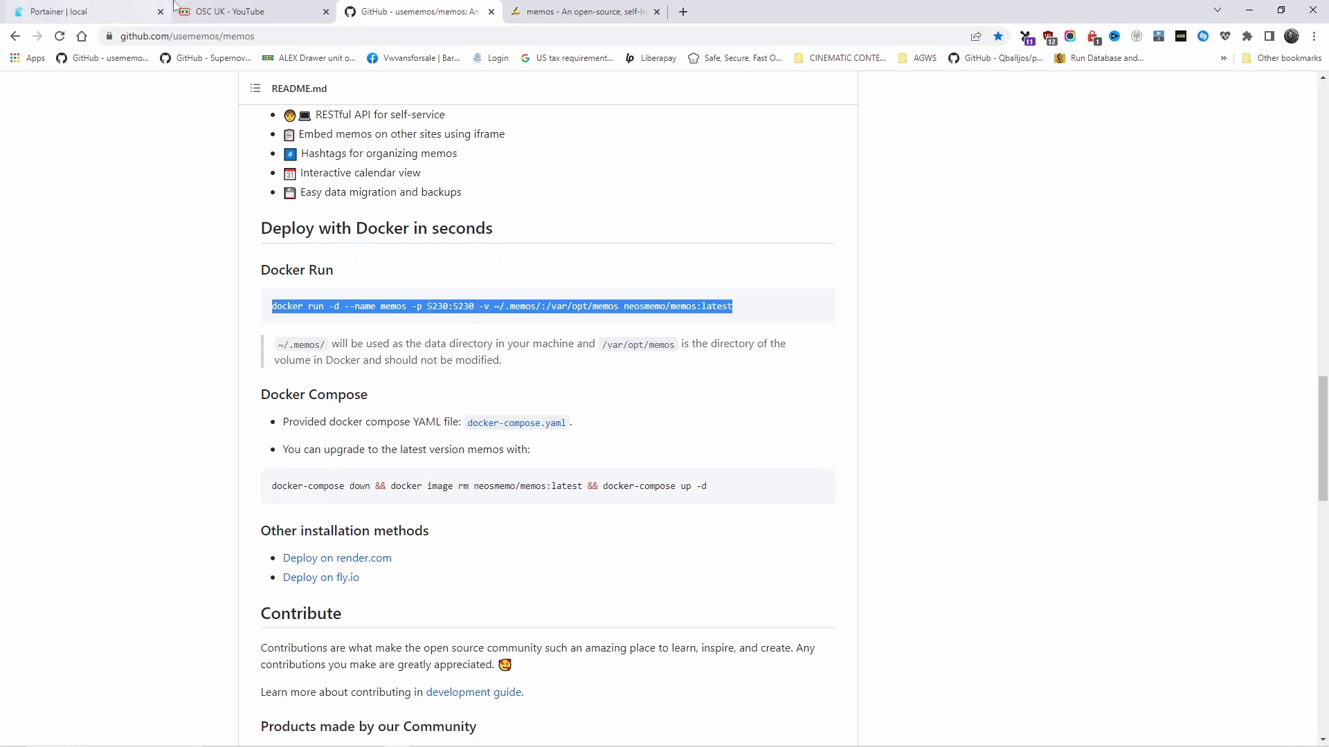
pyautogui.click(228, 12)
pyautogui.click(93, 12)
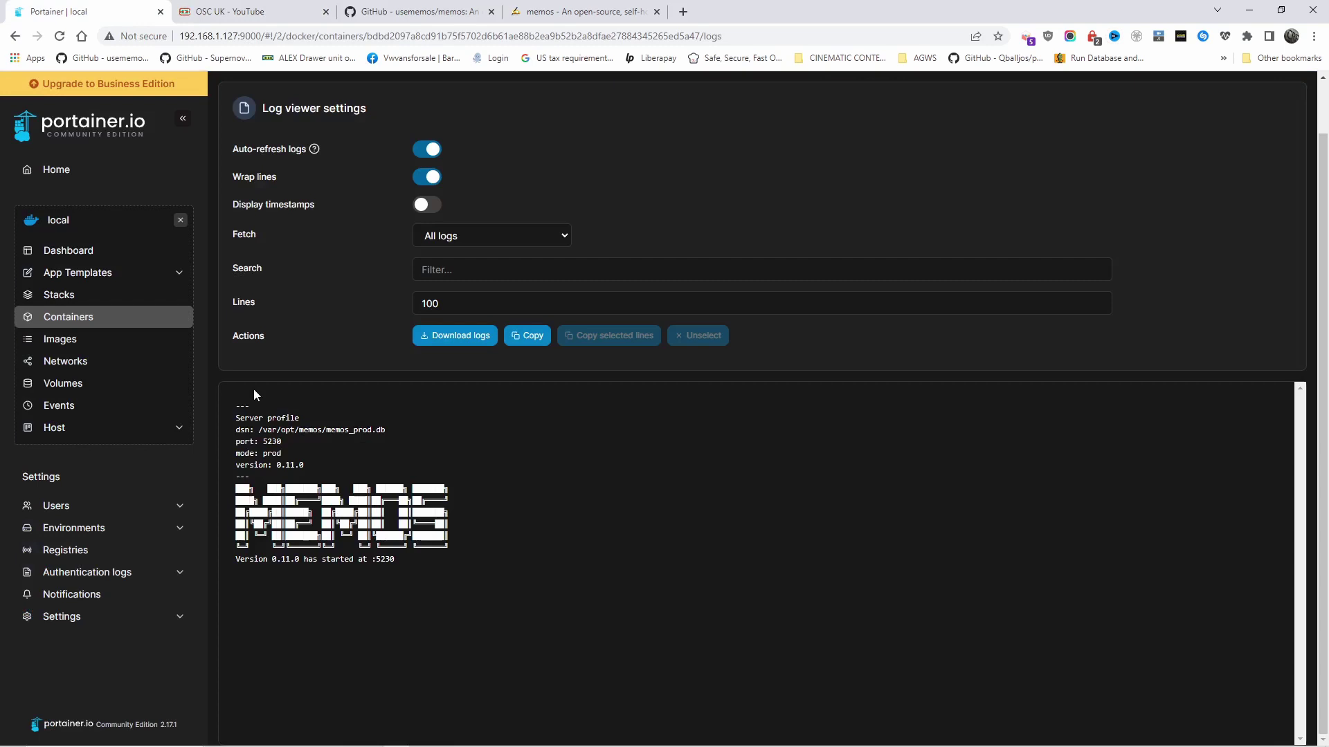
pyautogui.doubleClick(385, 564)
pyautogui.moveTo(384, 564); pyautogui.dragTo(372, 563)
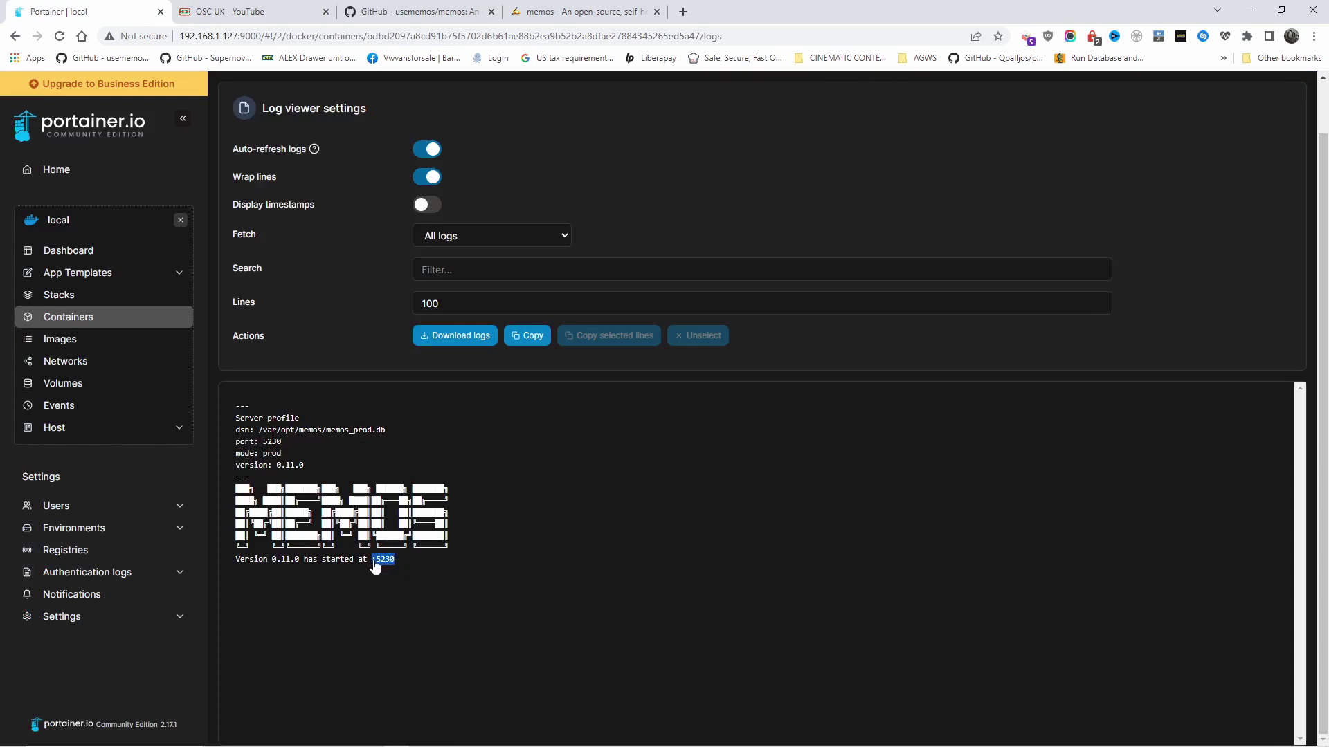
pyautogui.click(96, 320)
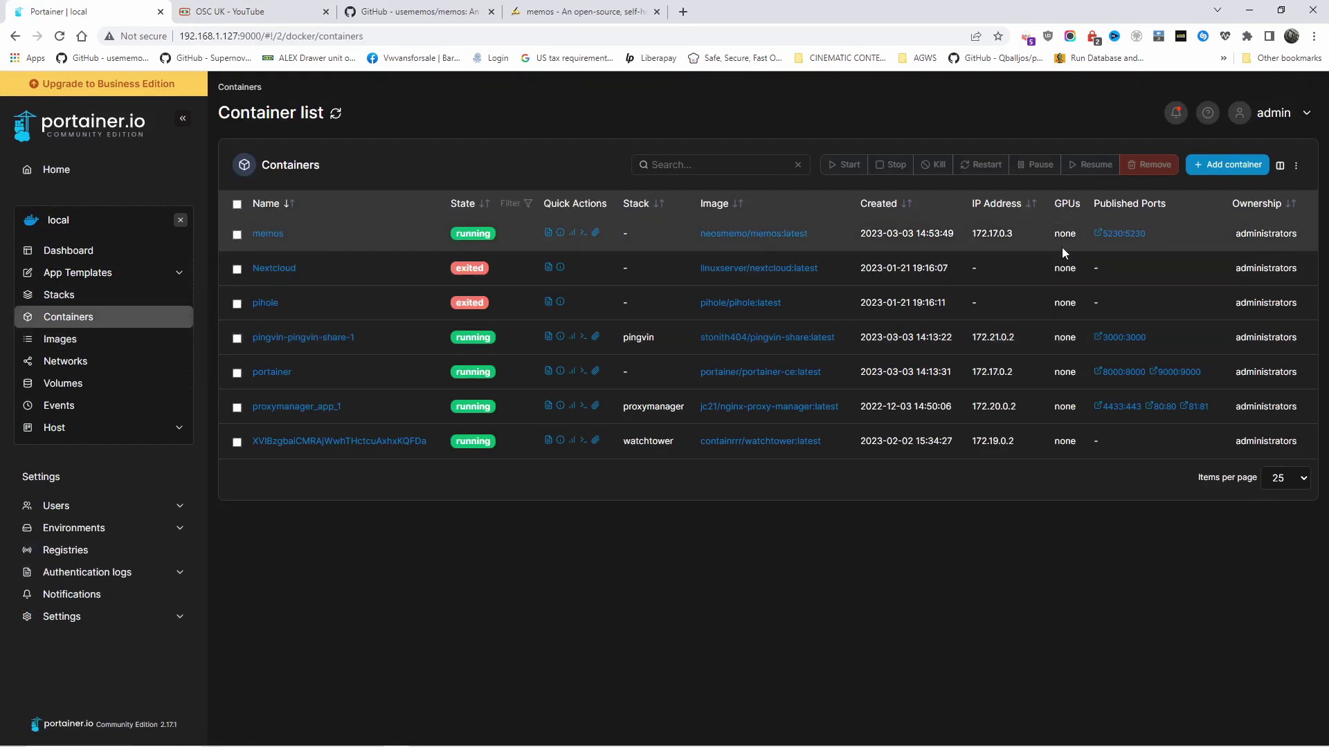
# - Open Memos on port 5230 and sign up as Host with the saved username and password
pyautogui.click(1123, 235)
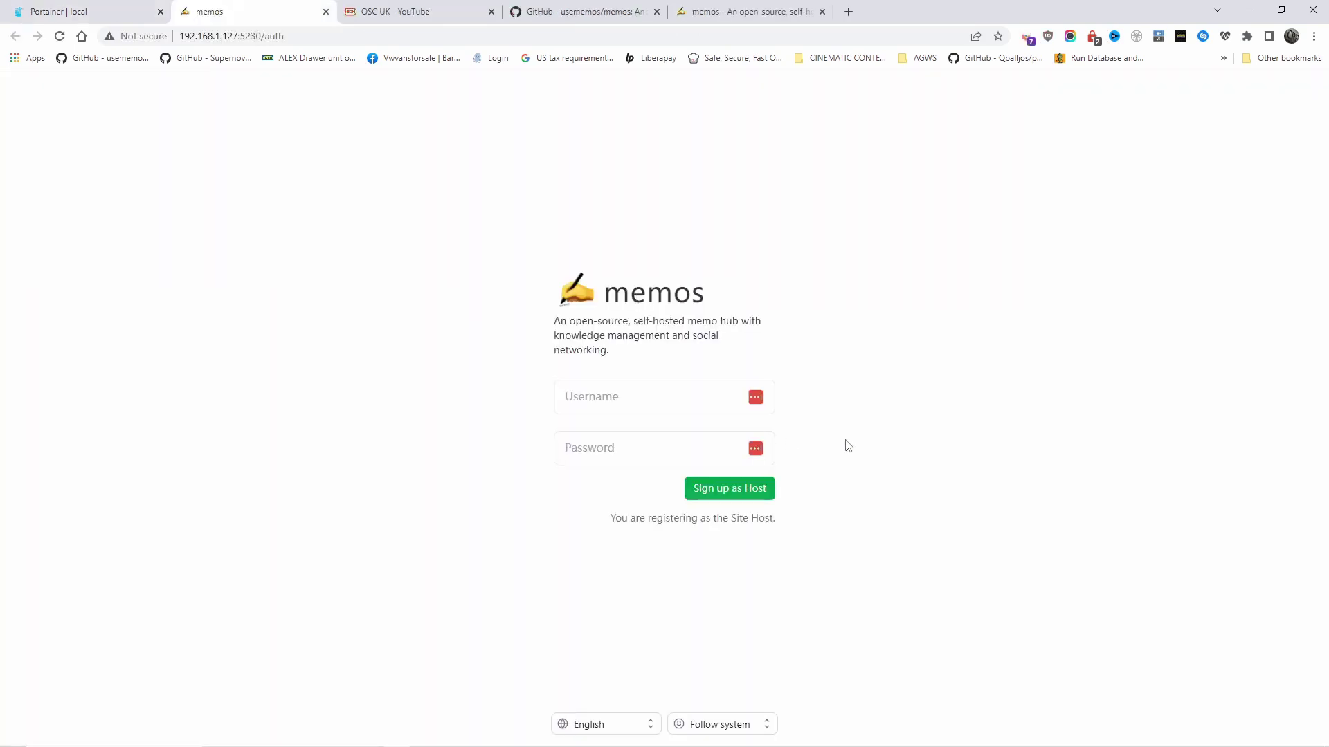
pyautogui.click(634, 389)
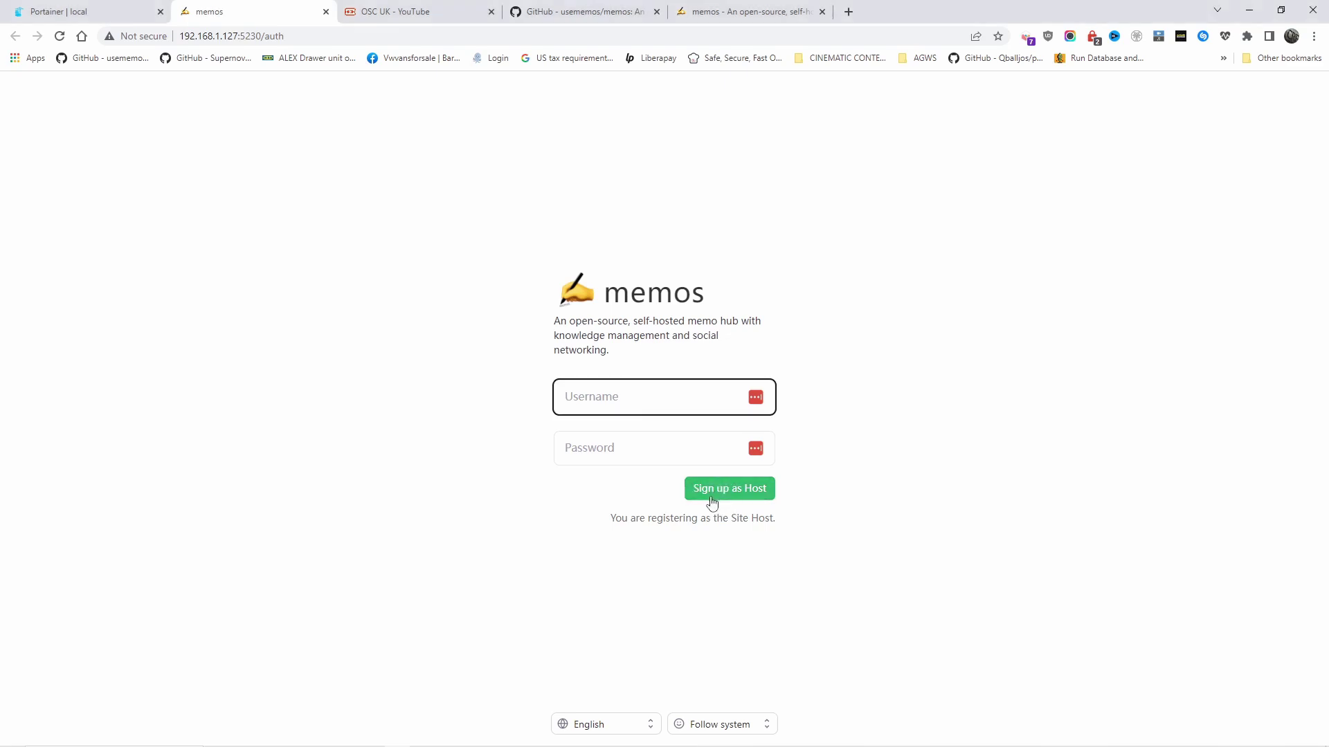
pyautogui.hotkey('ctrl', 'shift', 'l')
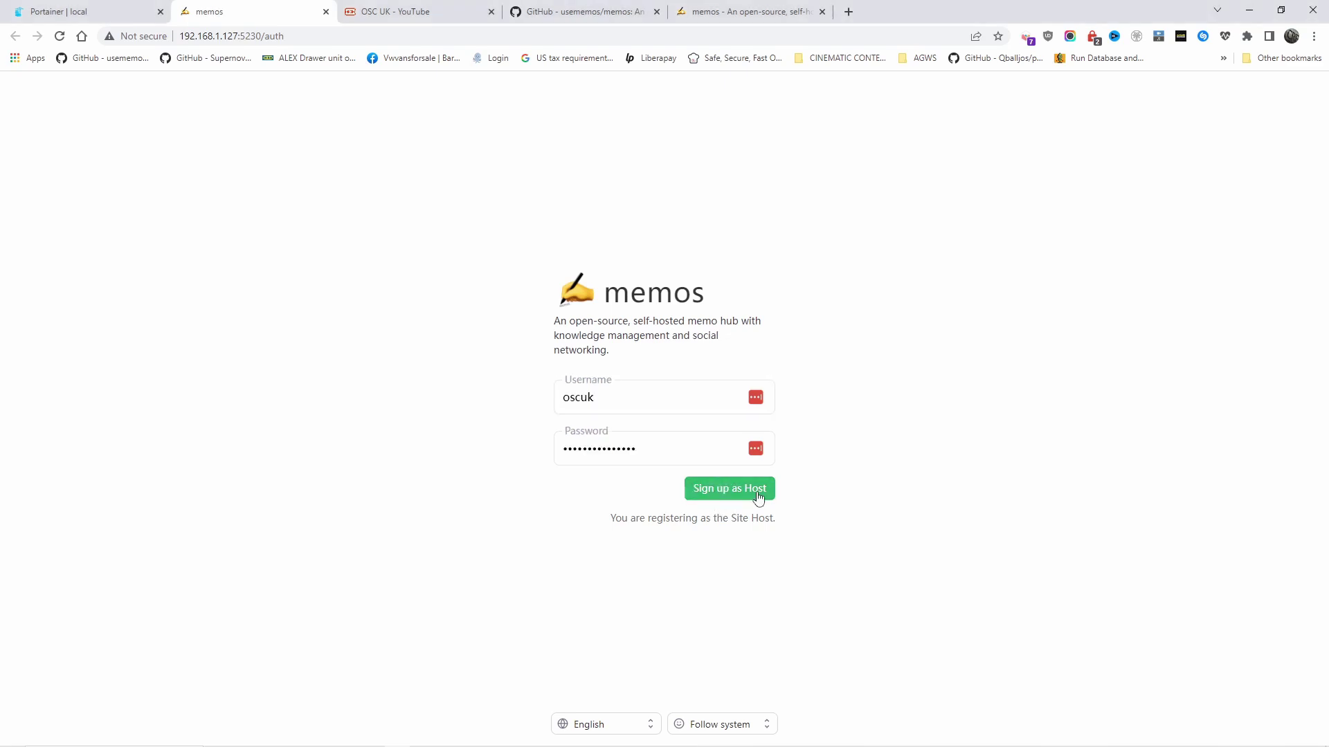
pyautogui.click(759, 493)
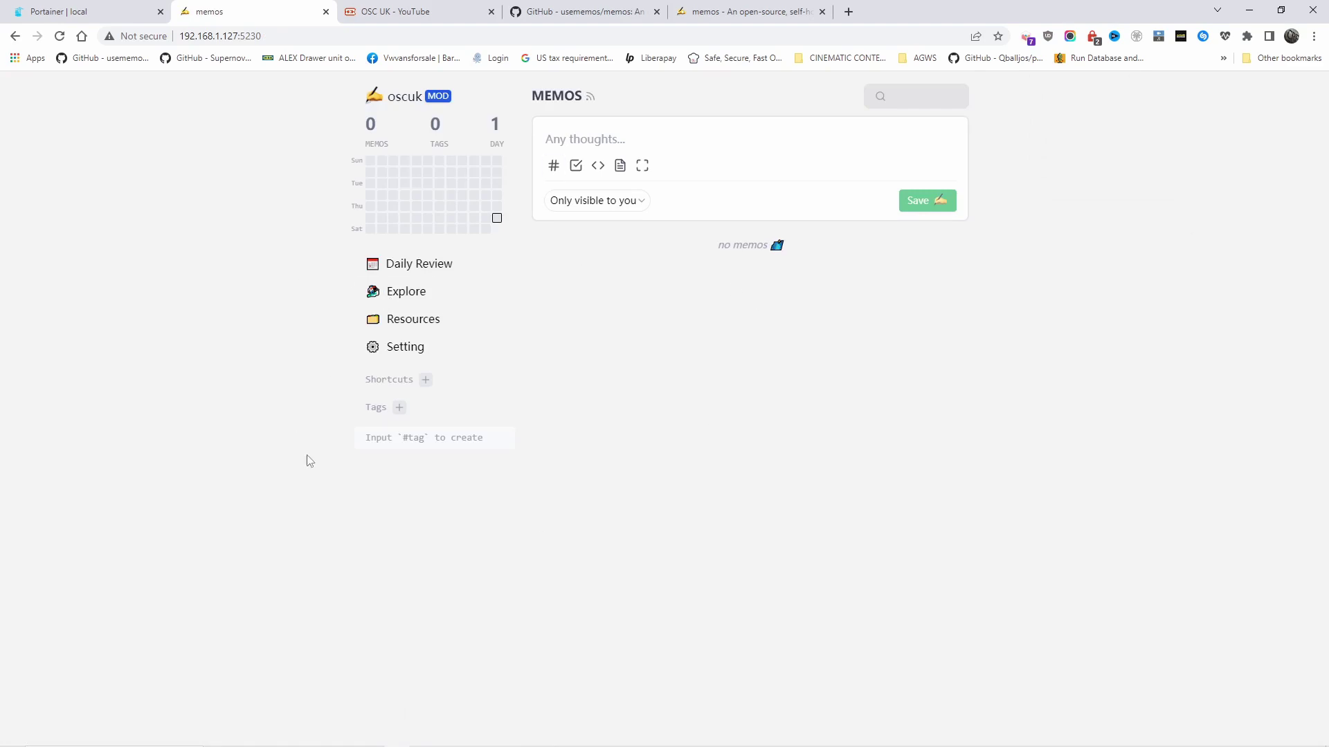
pyautogui.moveTo(421, 188)
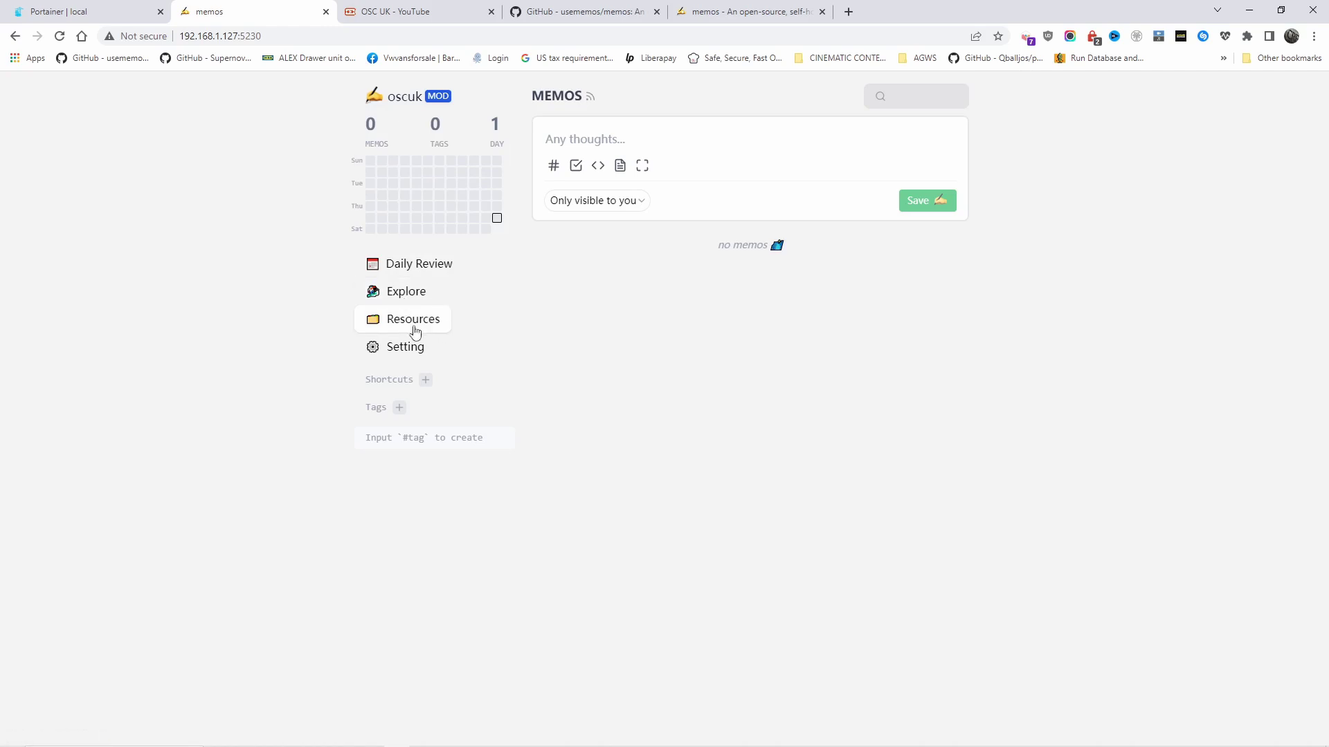
# - Set the Memos Preference theme to Always dark, keeping the default memo visibility
pyautogui.click(414, 356)
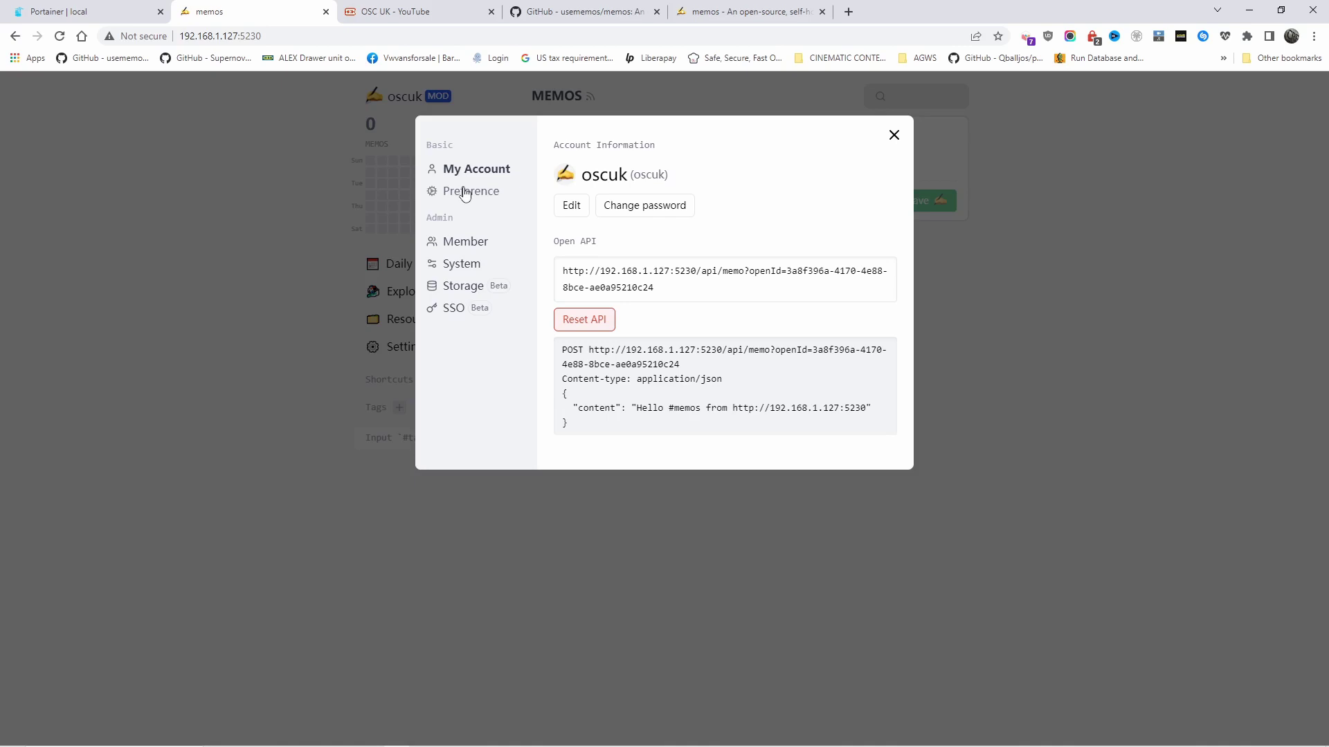
pyautogui.click(465, 194)
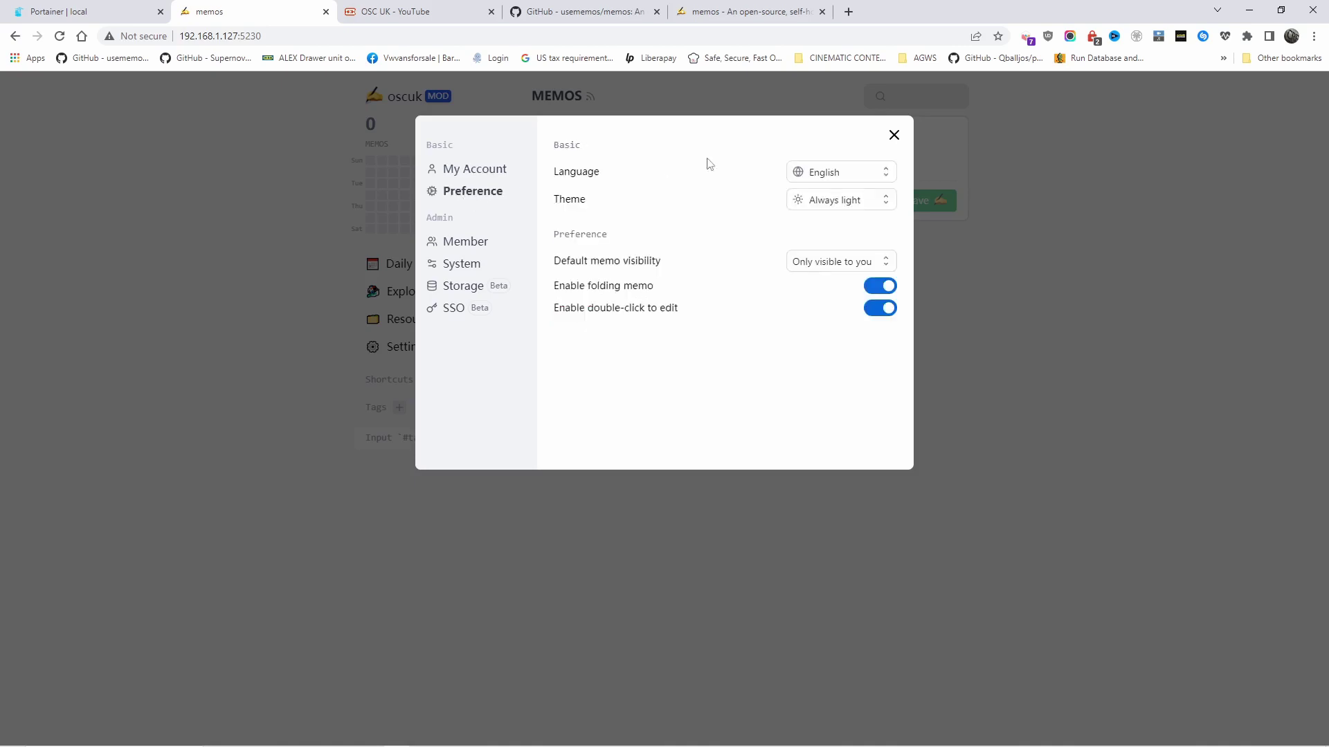
pyautogui.click(867, 179)
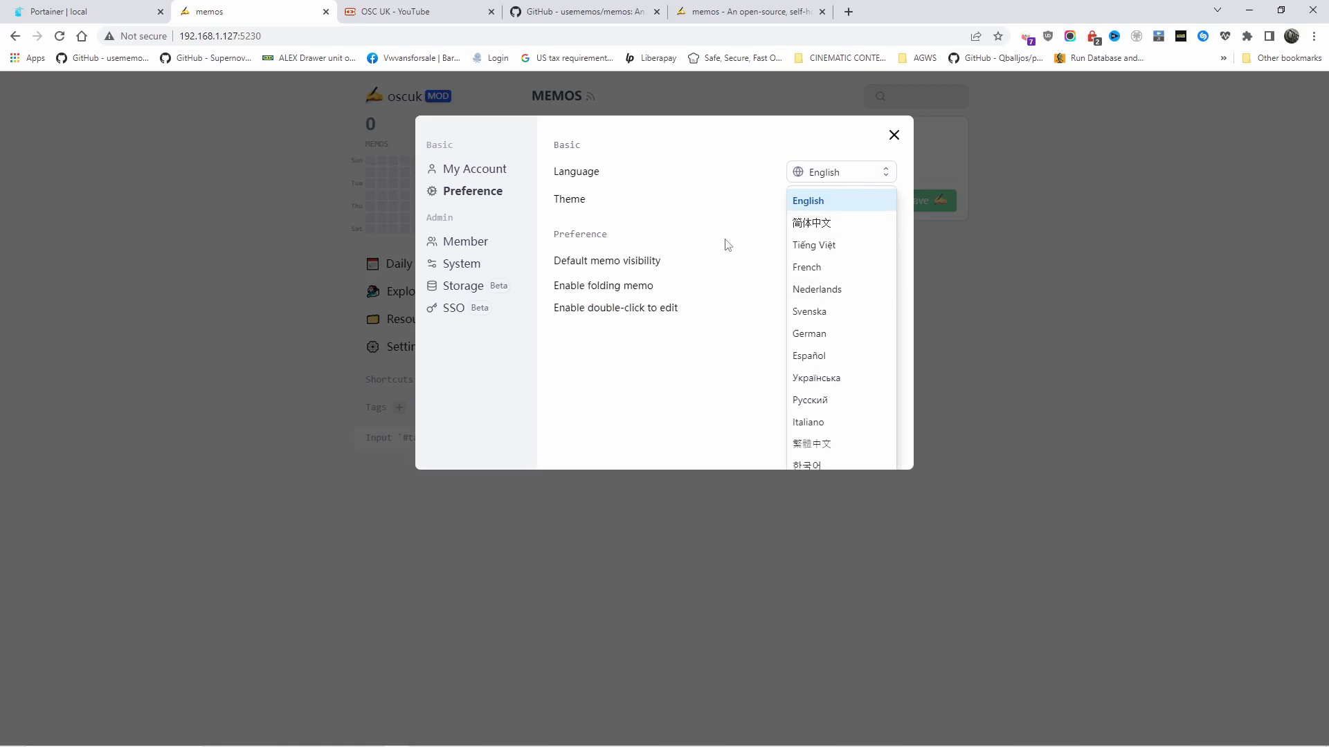
pyautogui.click(845, 201)
pyautogui.click(825, 273)
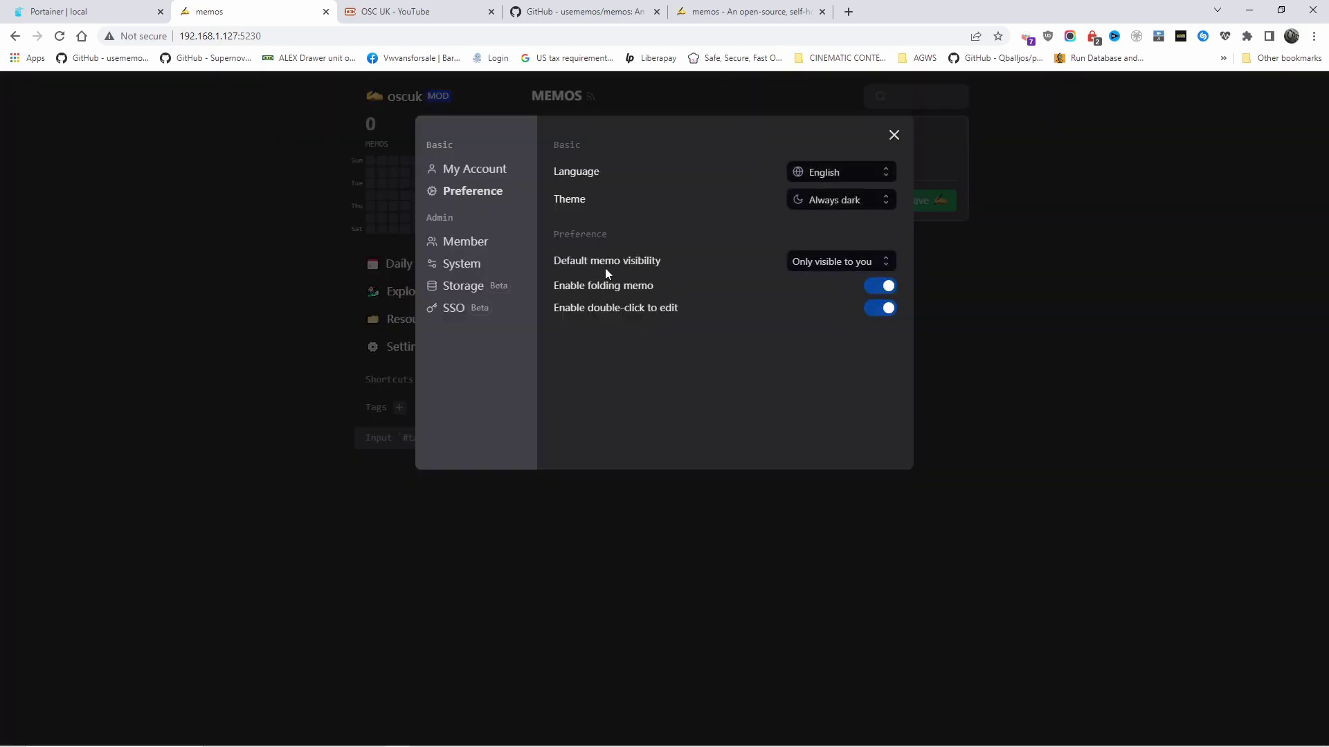
pyautogui.click(846, 265)
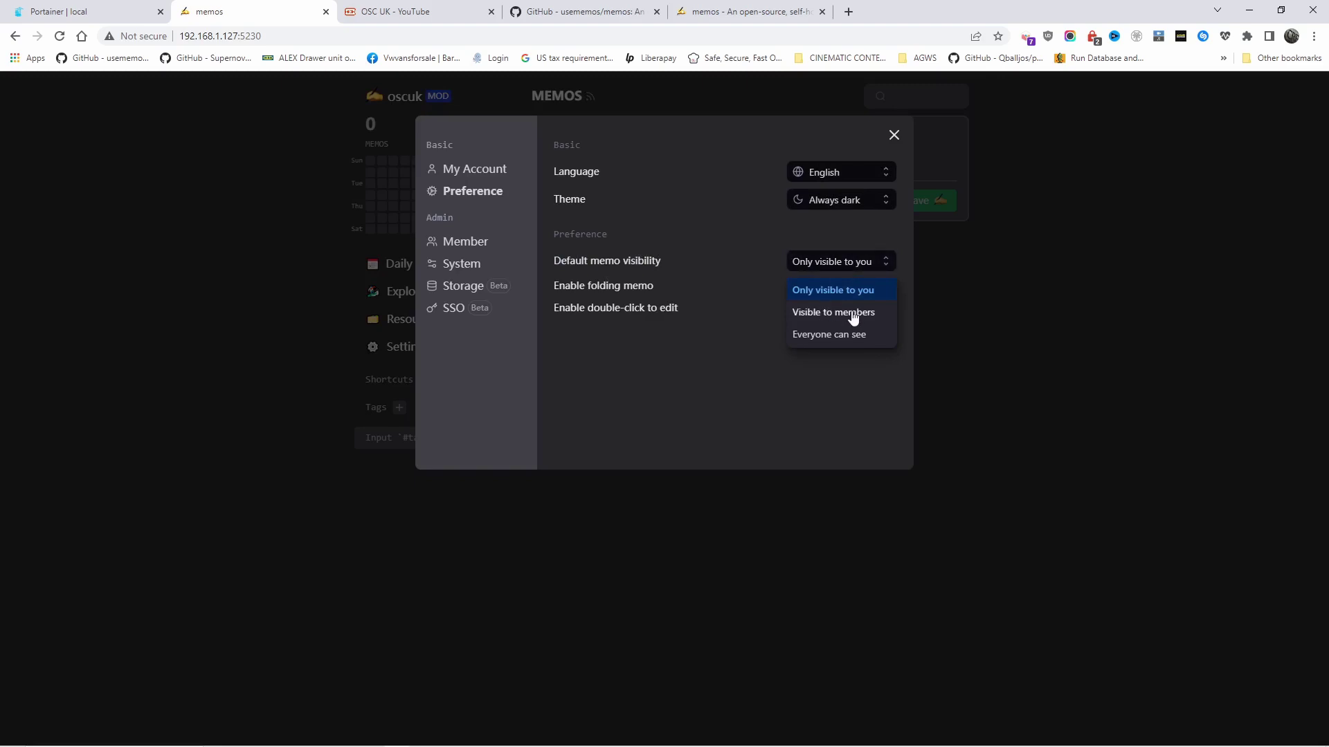
pyautogui.click(762, 388)
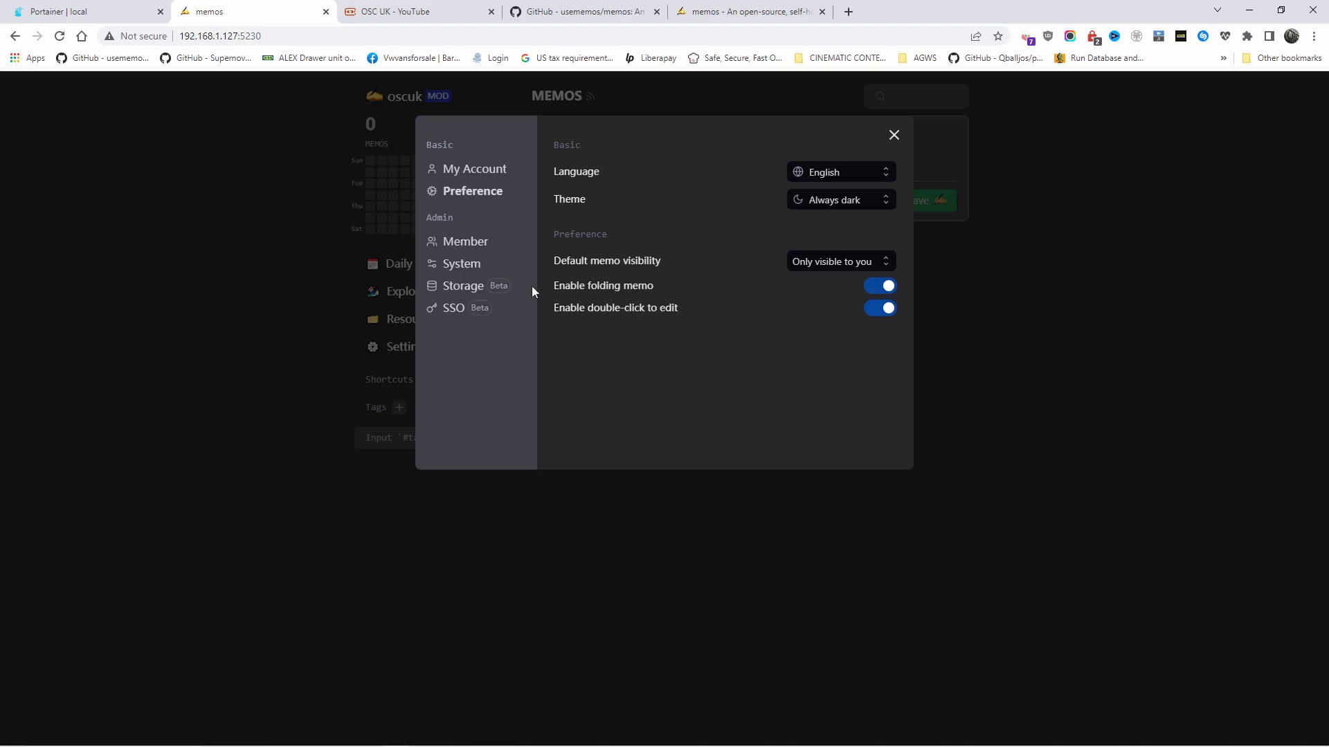
# - Browse the SSO, Storage, System and Member settings pages
pyautogui.click(448, 309)
pyautogui.click(456, 294)
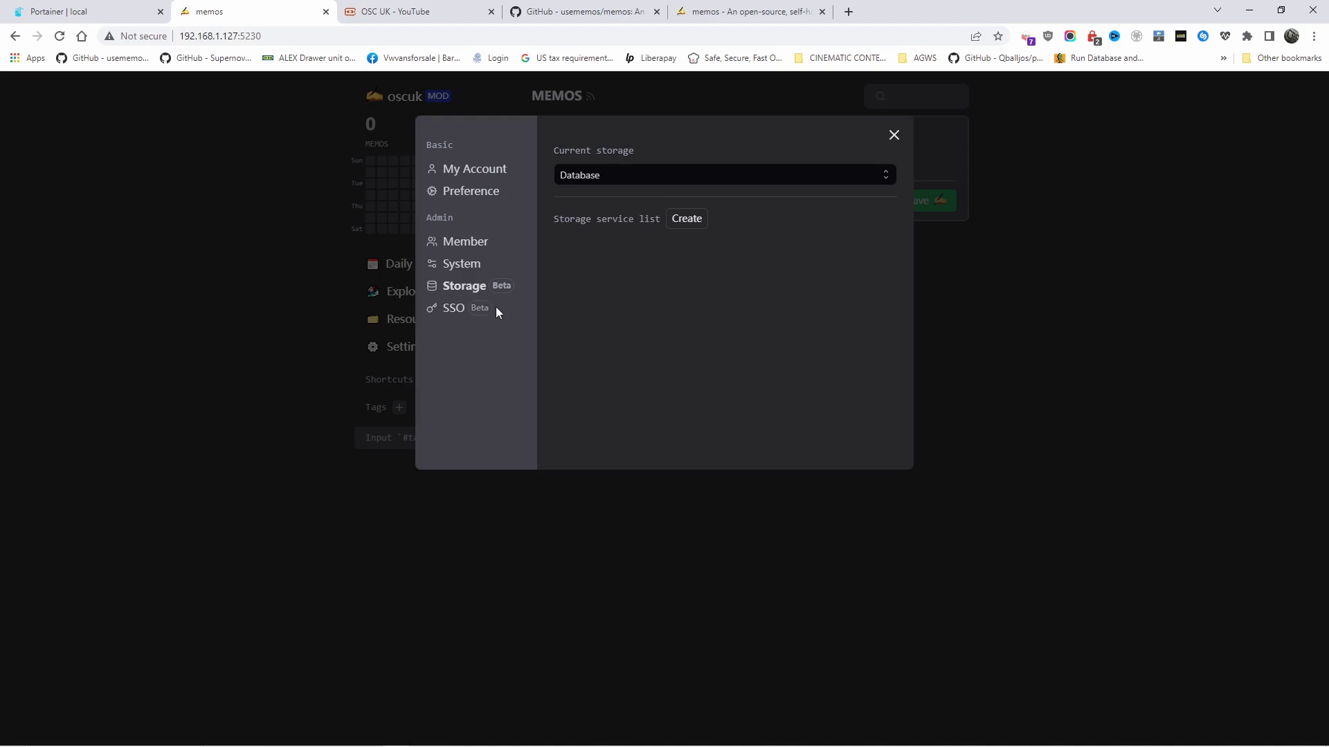
pyautogui.click(457, 265)
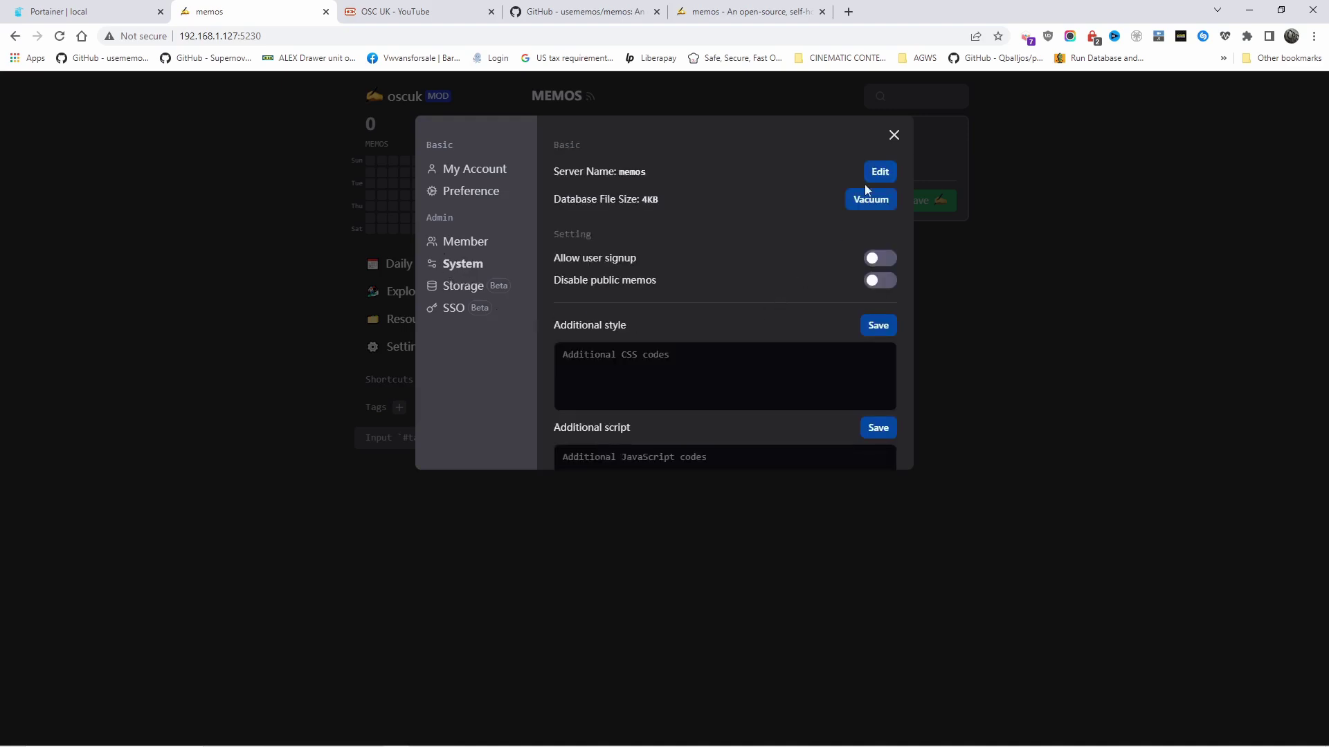
pyautogui.scroll(-2, 865, 184)
pyautogui.scroll(2, 746, 269)
pyautogui.click(477, 244)
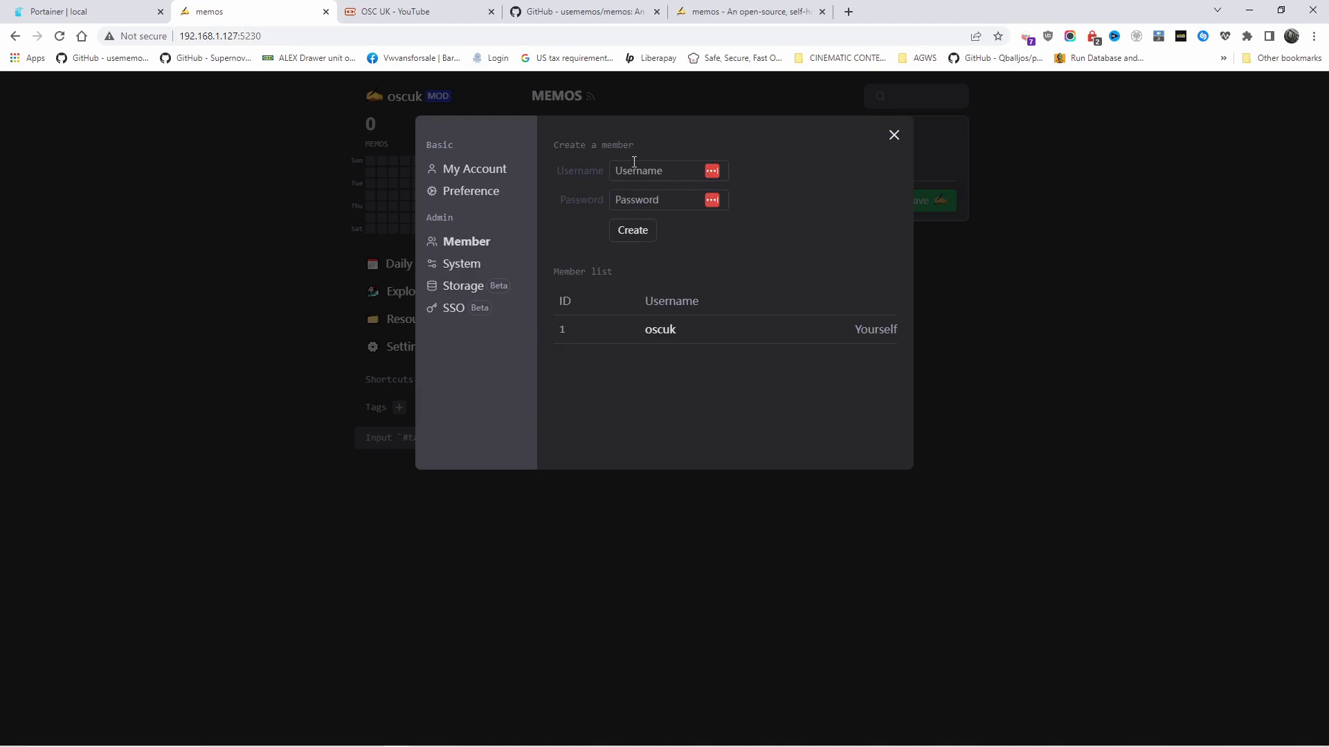
# - Write a new memo with a #HashTag tag and a Hello checklist item
pyautogui.click(894, 136)
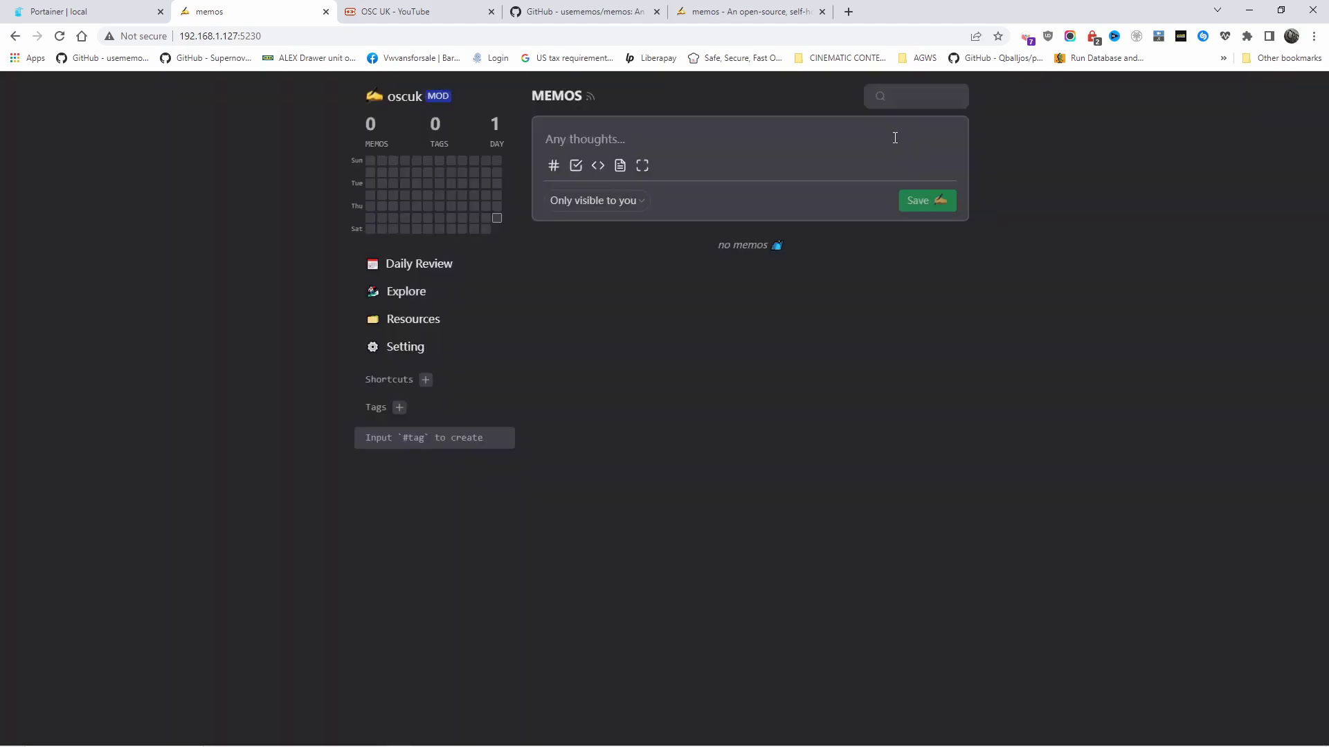
pyautogui.click(625, 134)
pyautogui.write('hevhtretvrevrt')
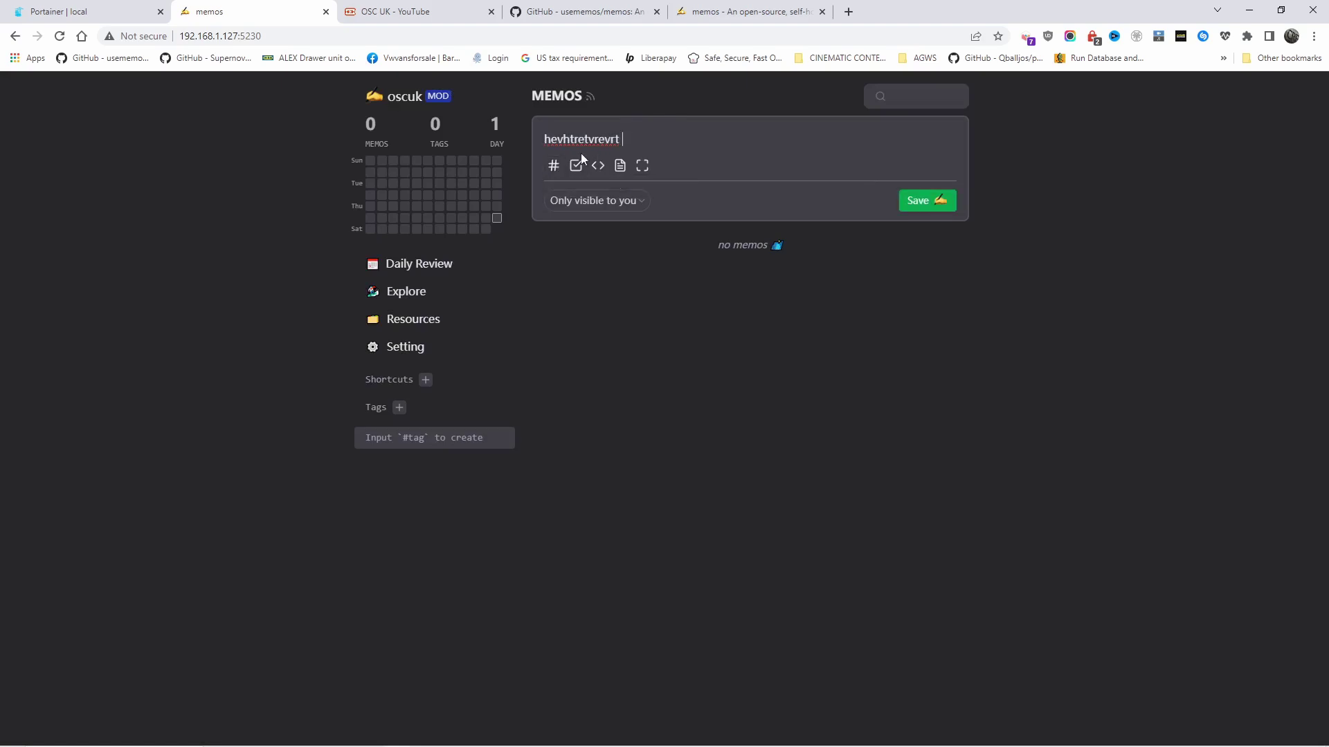
pyautogui.click(552, 170)
pyautogui.write('#HashTag')
pyautogui.click(575, 165)
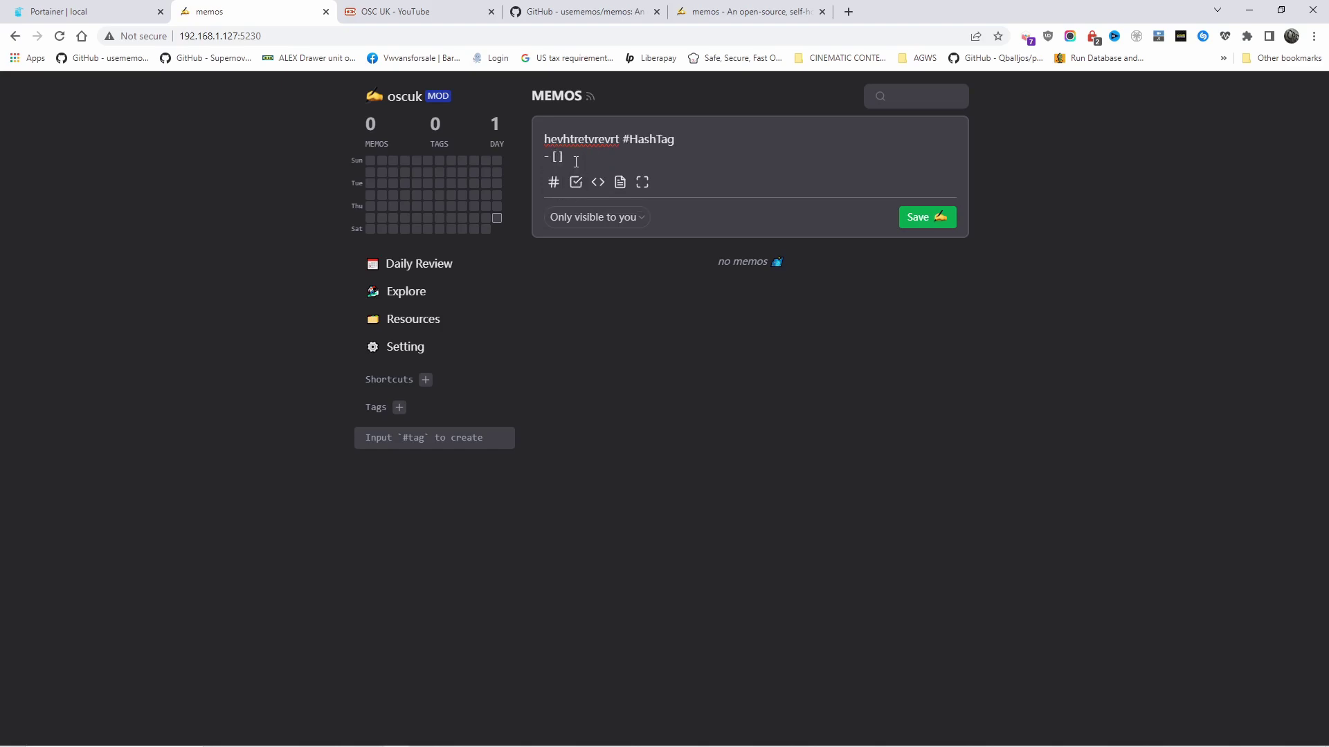
pyautogui.write('Hello')
# - Add an empty code block, cancel Create Resource, and save the memo
pyautogui.click(597, 182)
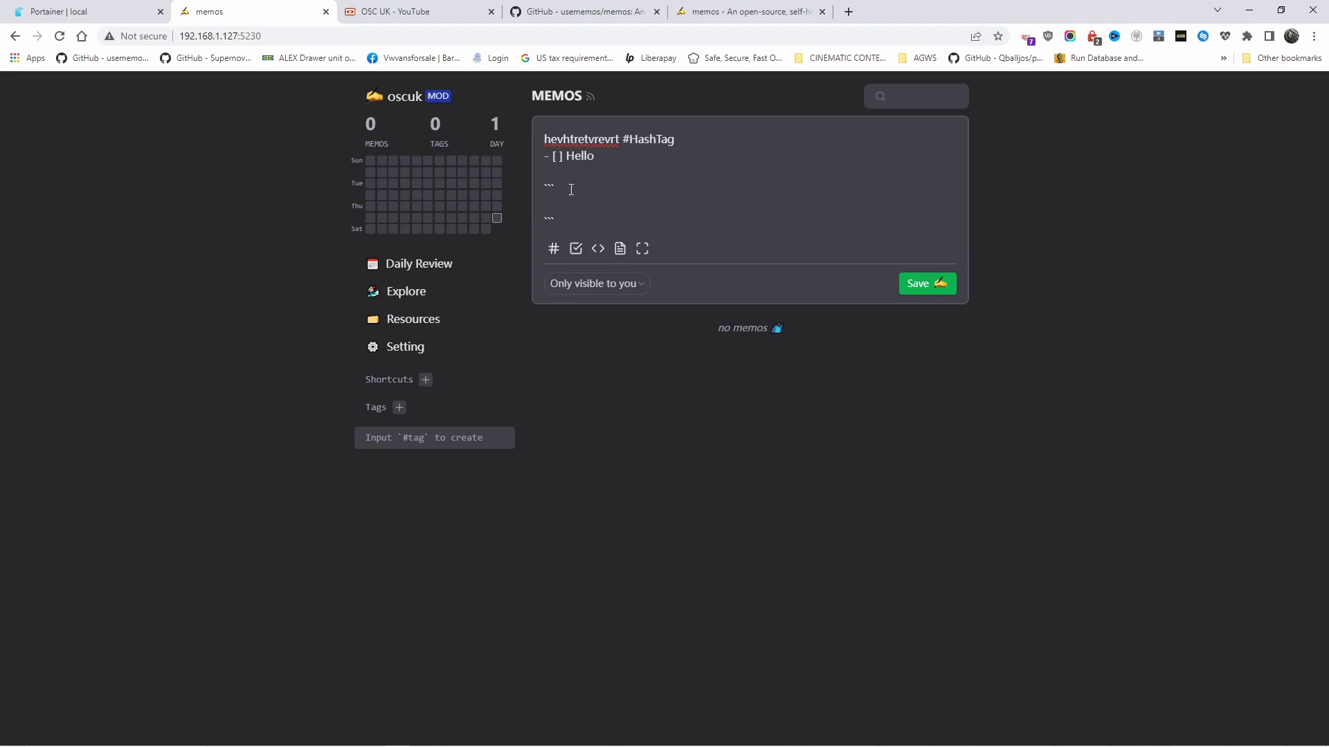
pyautogui.moveTo(620, 253)
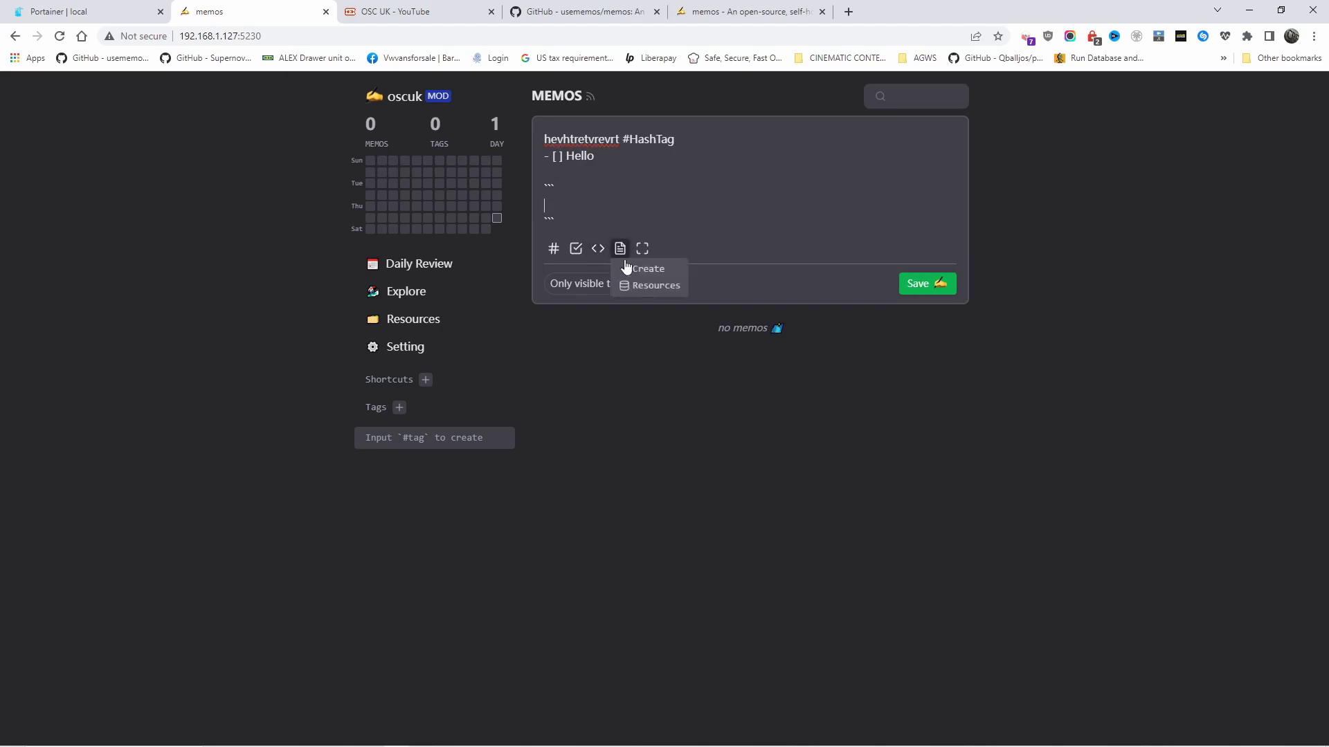
pyautogui.click(634, 272)
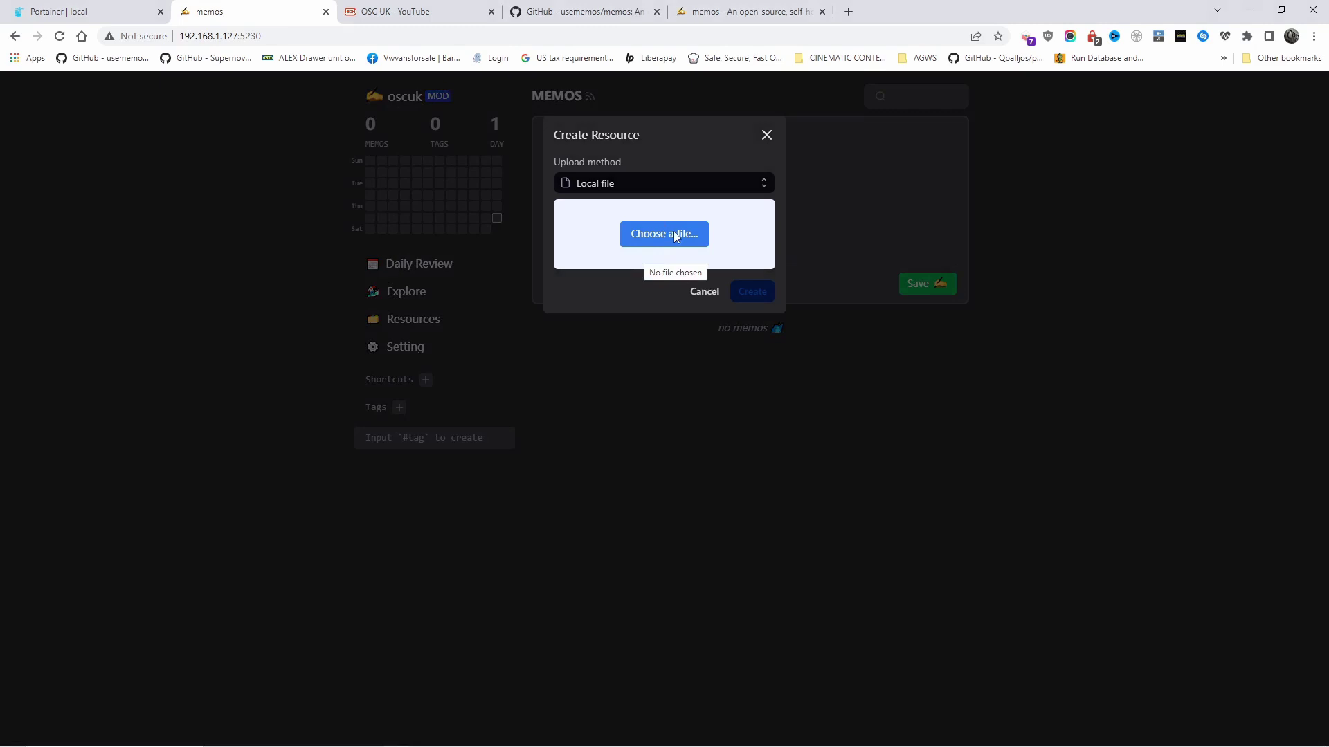
pyautogui.click(766, 135)
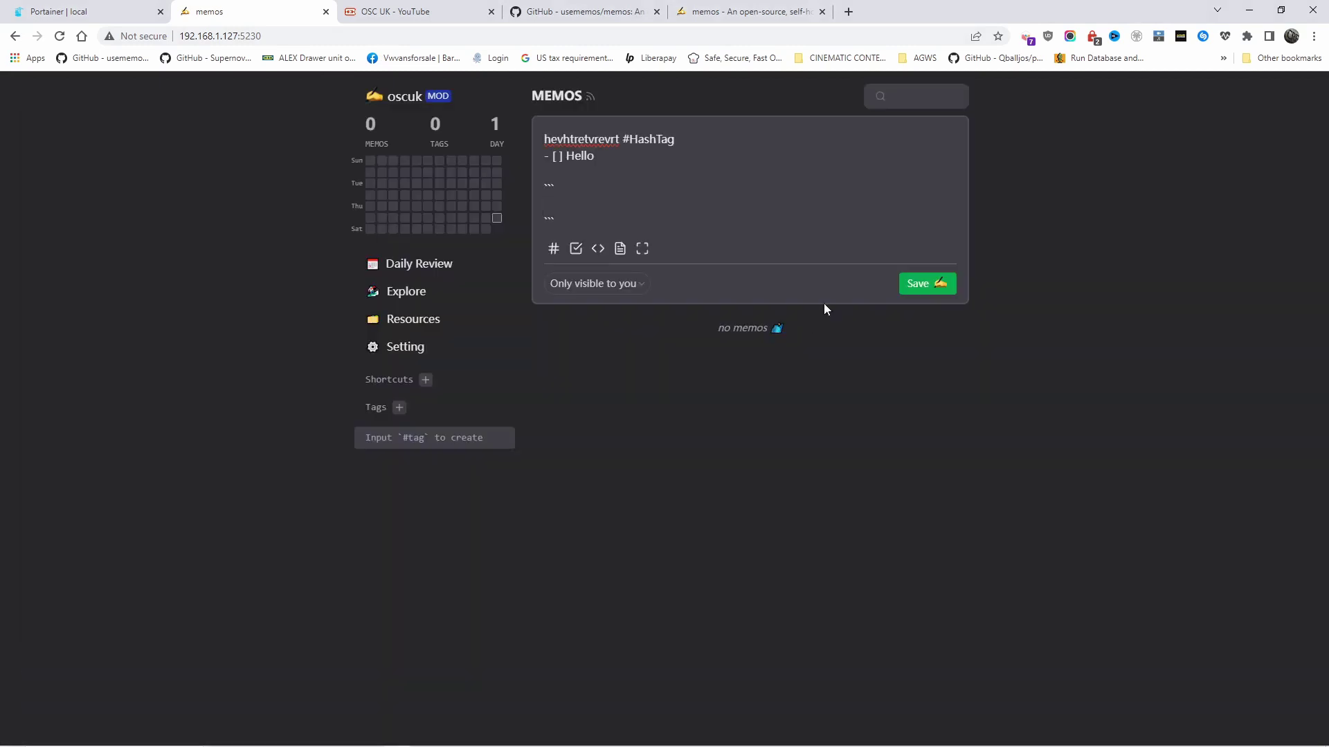
pyautogui.click(923, 282)
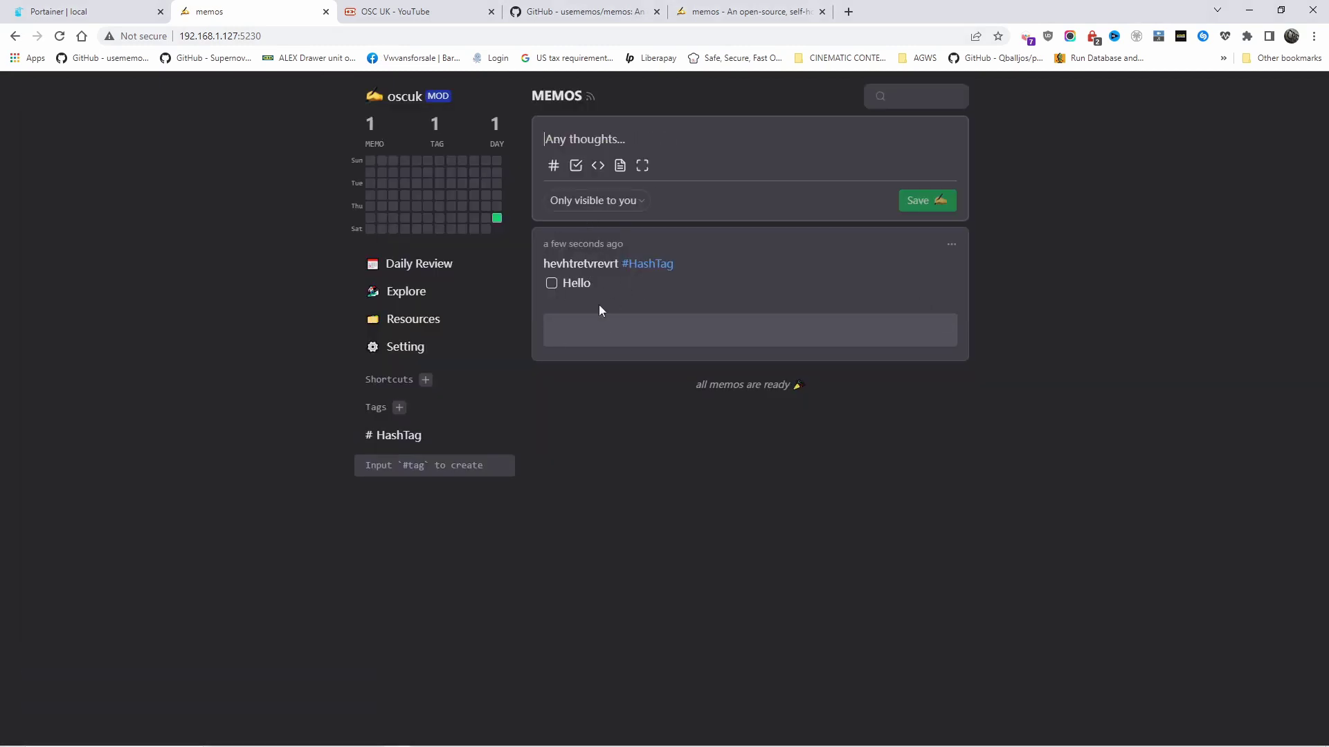
# - Copy the saved memo's code block contents and open the memo's ... options menu
pyautogui.click(552, 289)
pyautogui.moveTo(597, 322)
pyautogui.click(941, 327)
pyautogui.click(950, 245)
# - Switch to the OSC UK YouTube channel videos page
pyautogui.click(415, 10)
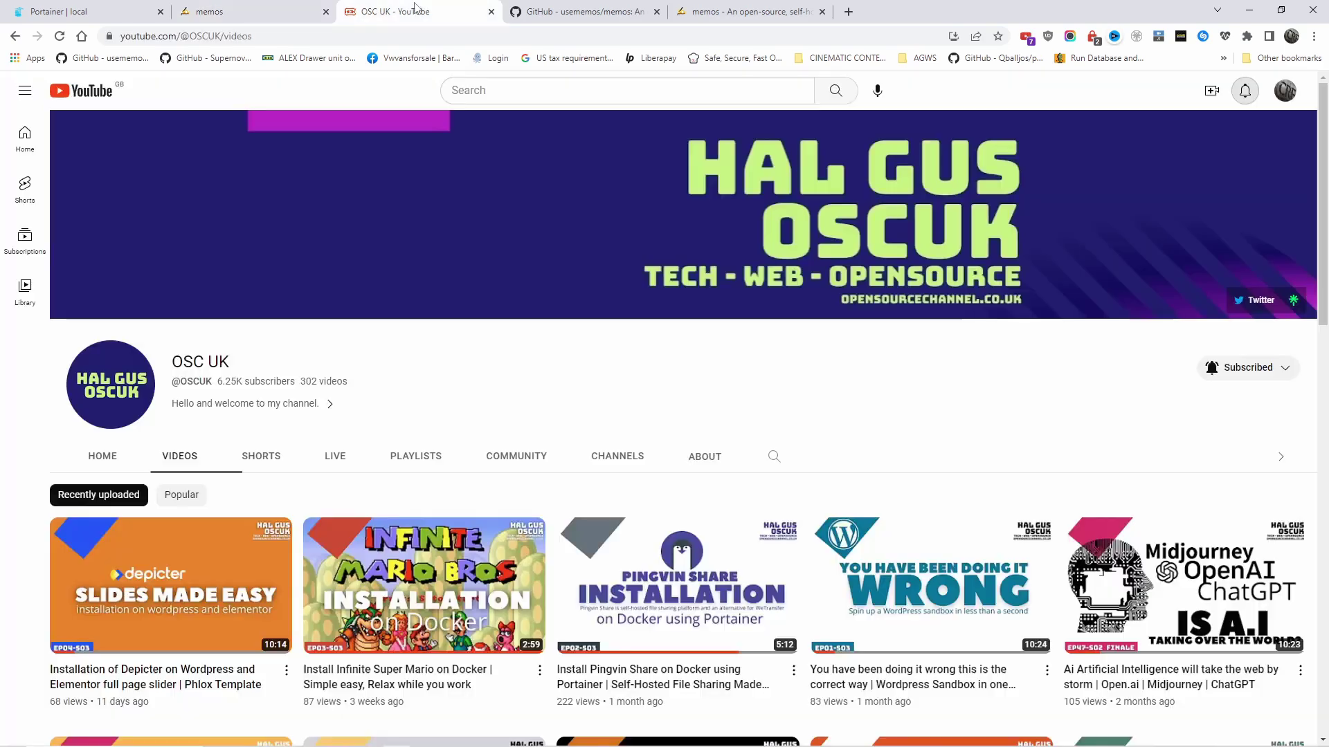